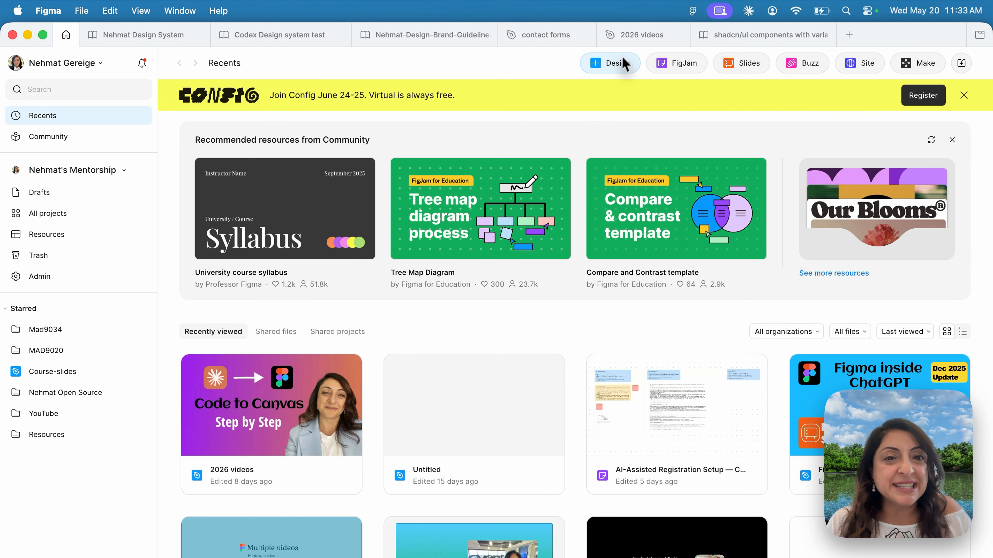
# - Create a new Figma design file
pyautogui.click(625, 63)
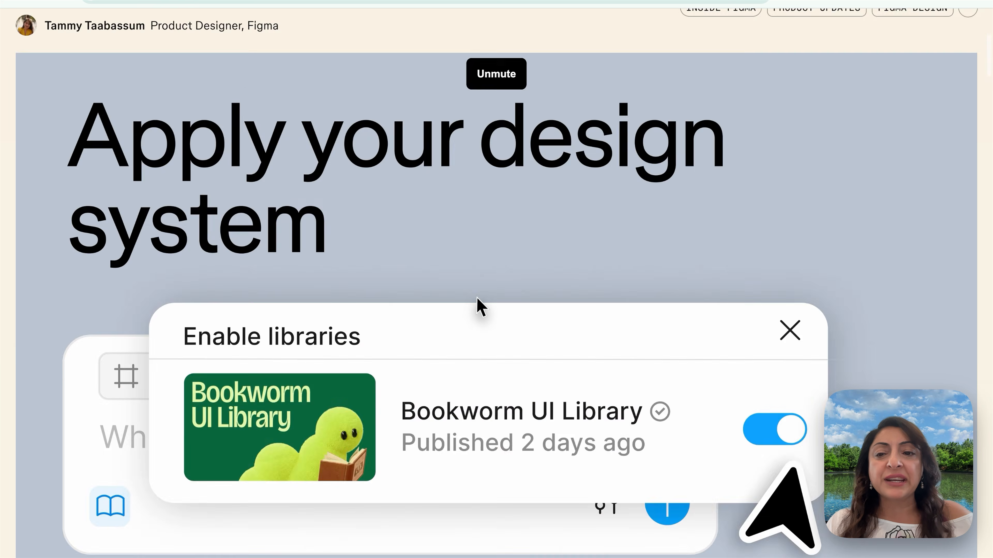
# - Skim the opening of the web article announcing the Figma agent that works directly on the canvas
pyautogui.scroll(-10, 477, 305)
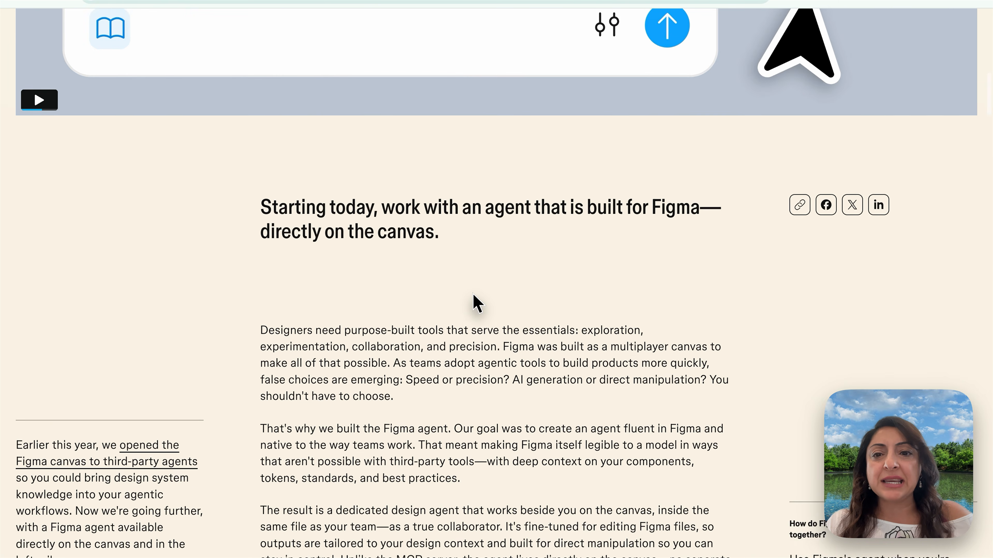
pyautogui.scroll(1, 473, 296)
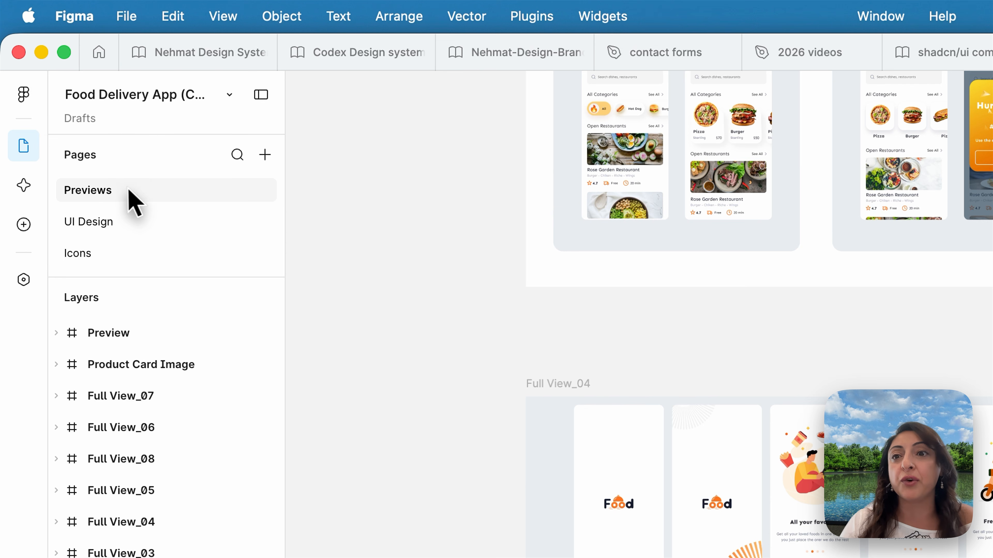
# - Open the agent chat in the Food Delivery App file and attach the first splash screen of Full View_04 to the prompt
pyautogui.click(24, 190)
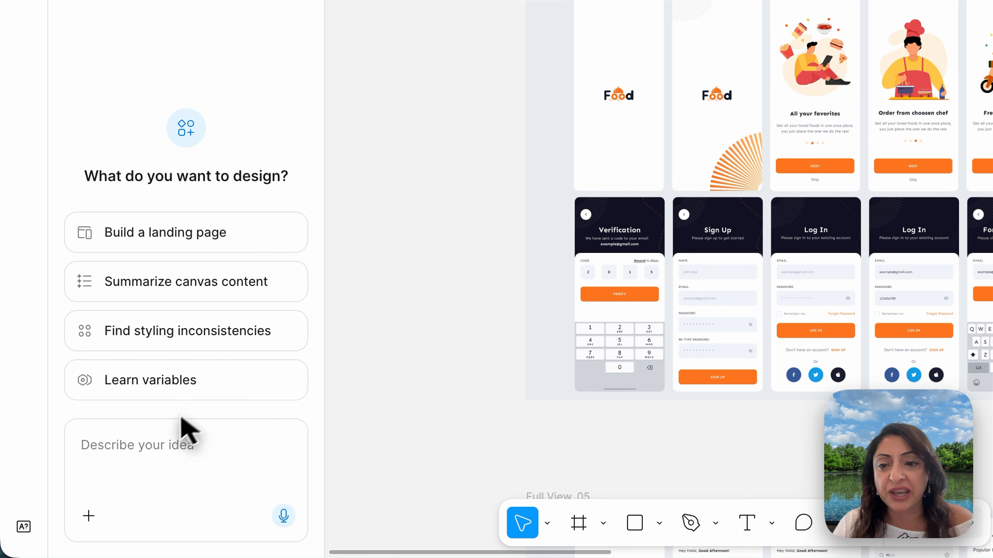
pyautogui.click(159, 452)
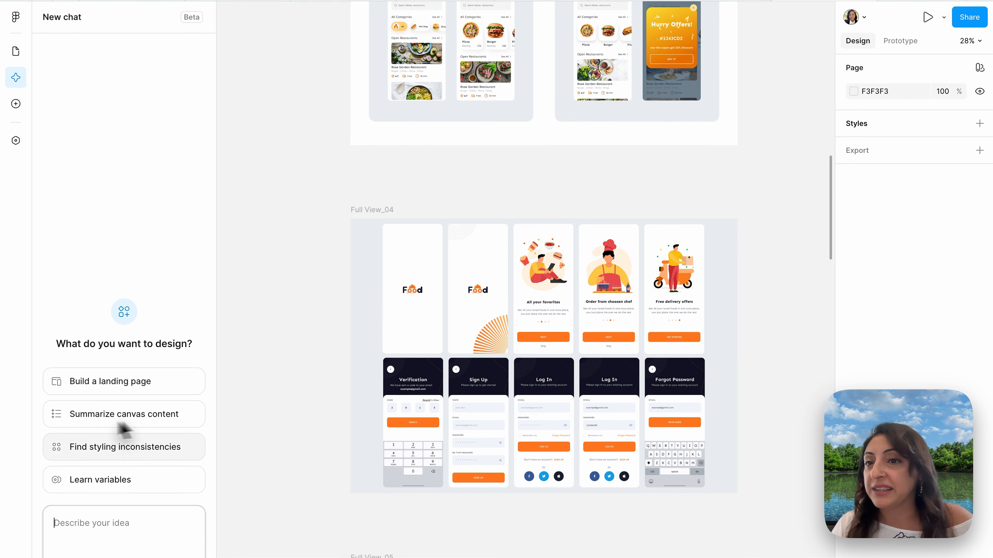
pyautogui.click(416, 212)
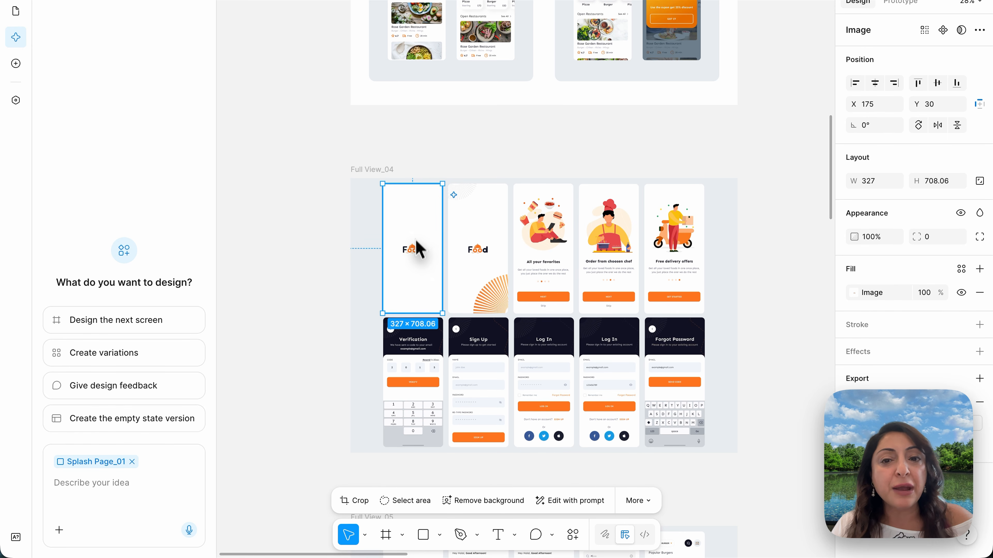
pyautogui.scroll(5, 430, 252)
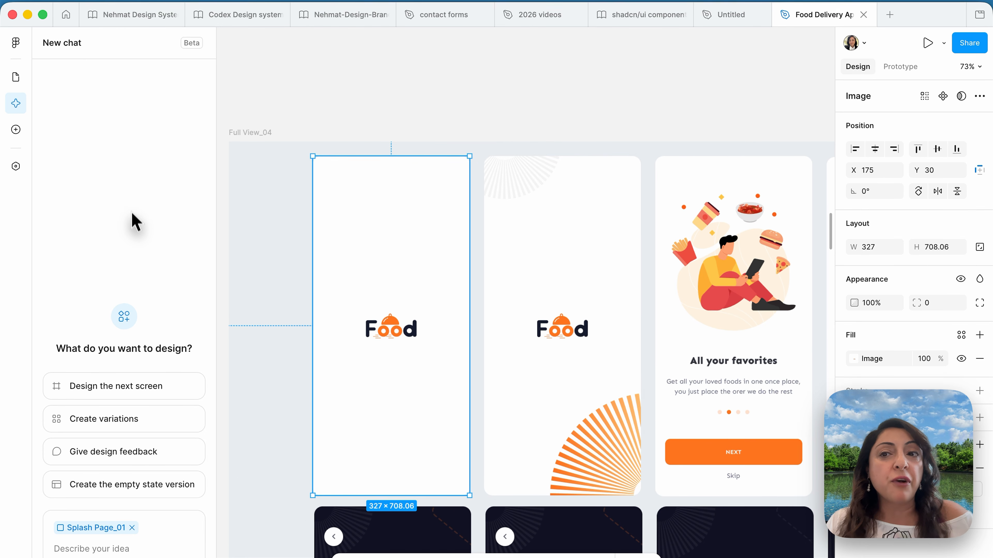
# - Look through the file's Assets and Variables, and return to the agent chat
pyautogui.click(14, 156)
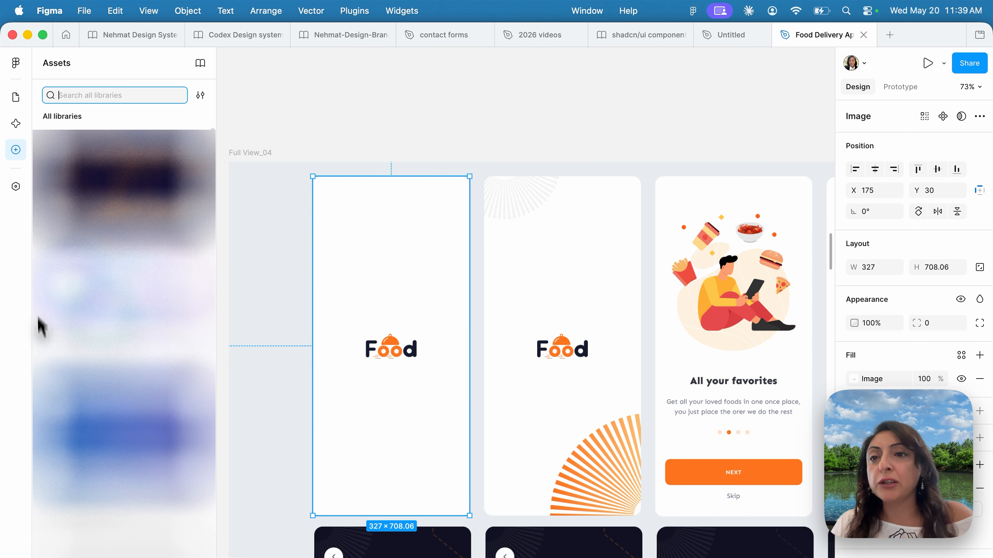
pyautogui.click(17, 187)
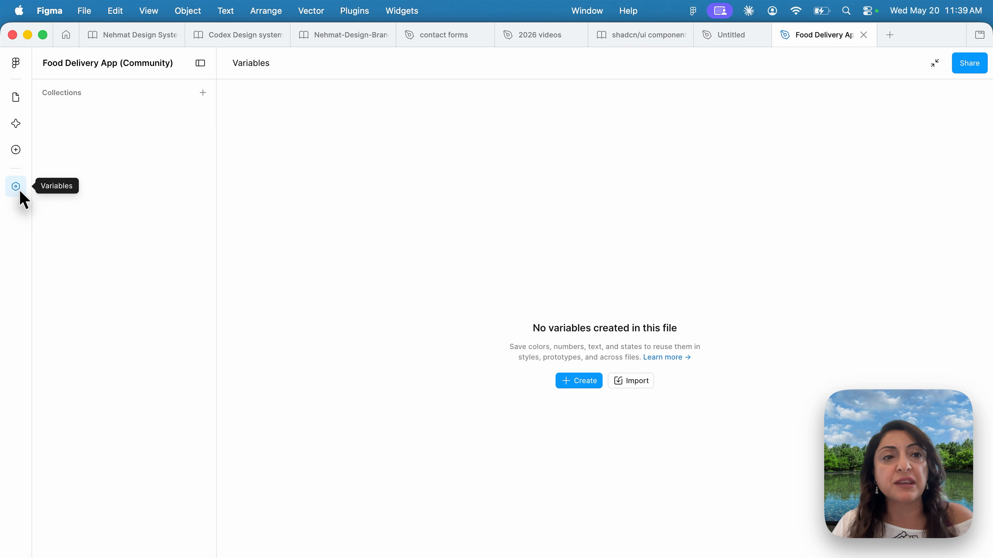
pyautogui.click(15, 124)
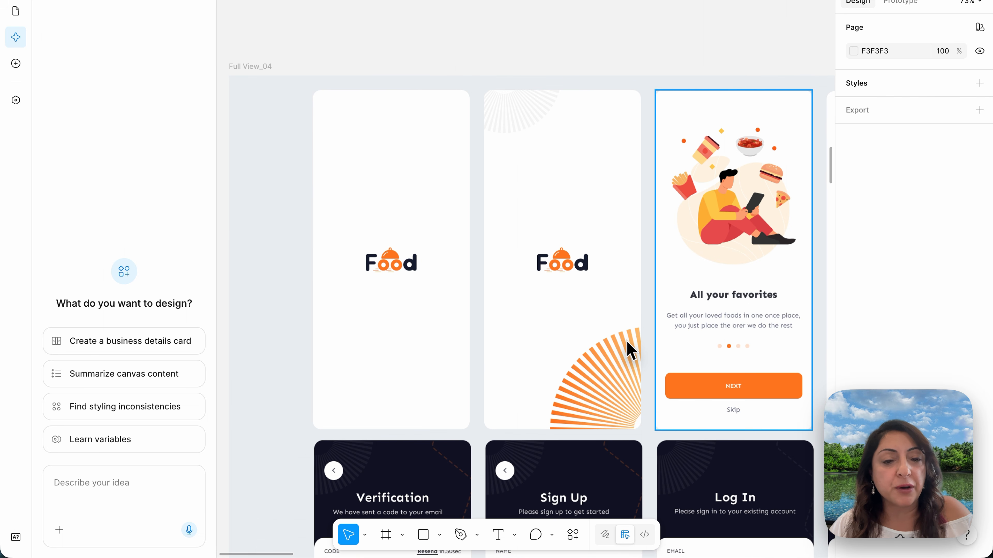
# - Attach the "All your favorites" onboarding screen, allow microphone access, and send the agent the dictated prompt "duplicate the screen in dark mode."
pyautogui.hscroll(5, 630, 350)
pyautogui.click(630, 350)
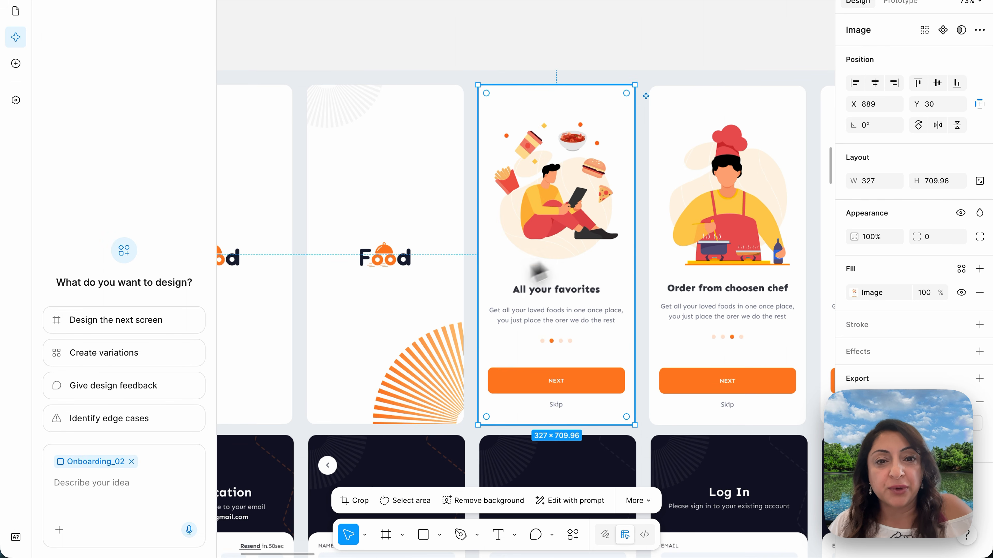
pyautogui.click(190, 532)
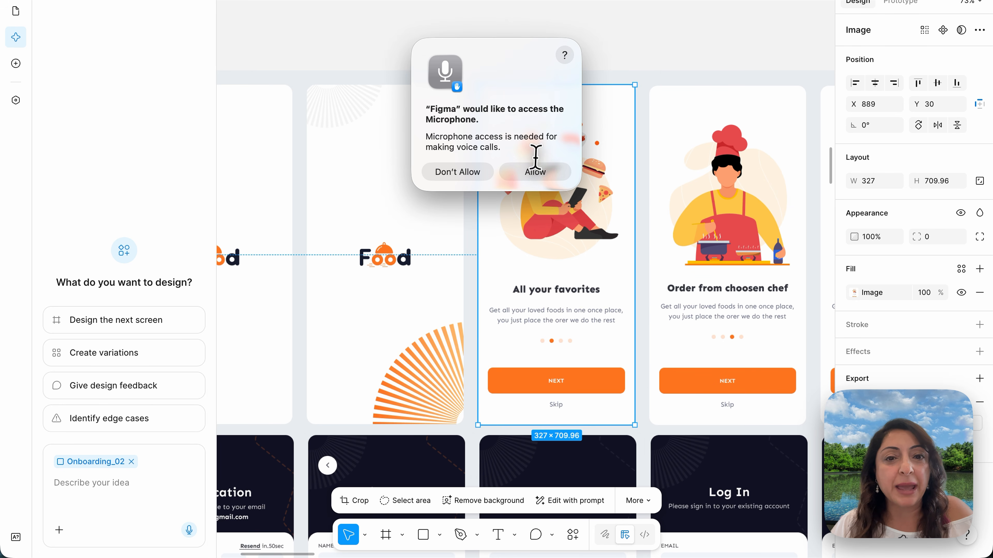
pyautogui.click(535, 172)
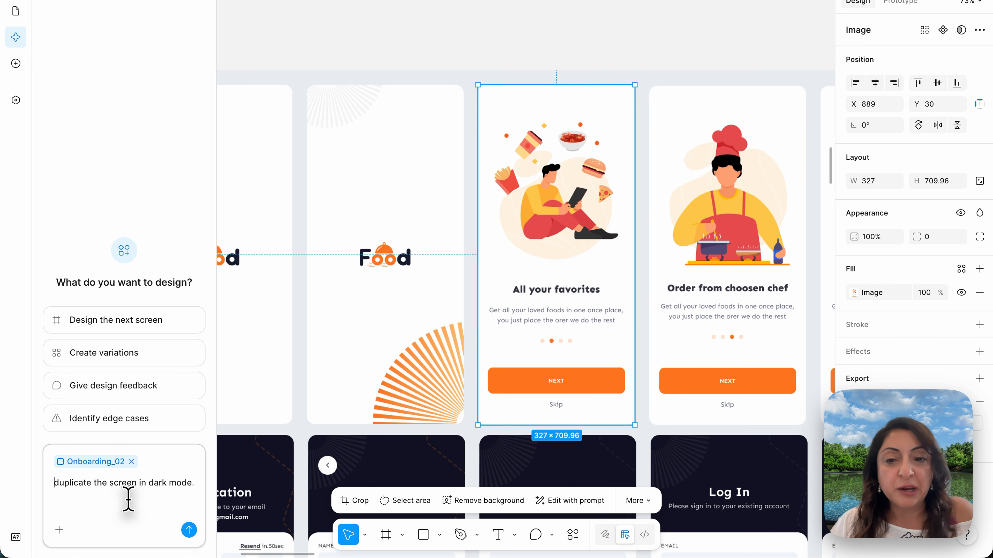
pyautogui.click(189, 530)
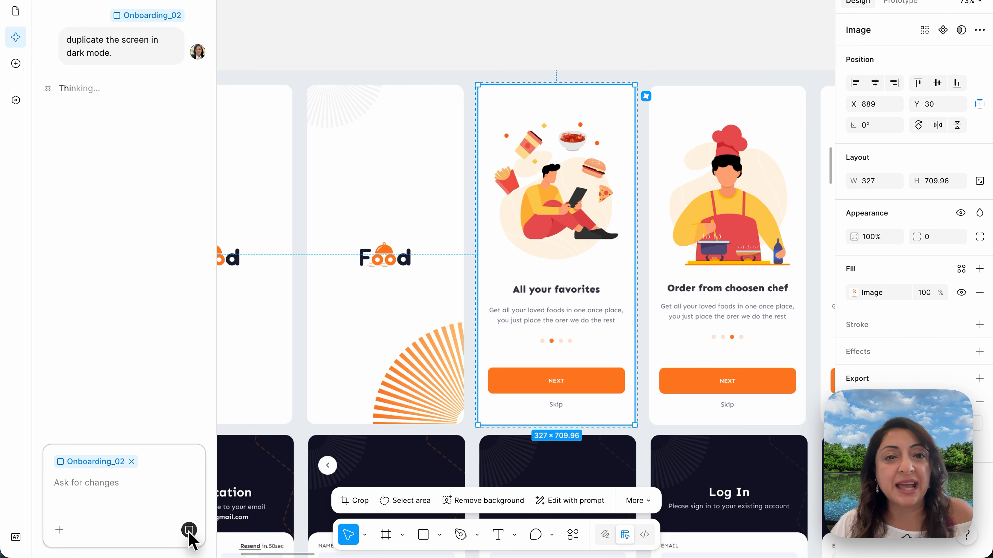
# - Examine the agent's marker on the onboarding screen and compare the dark-mode duplicate with the original
pyautogui.scroll(10, 618, 125)
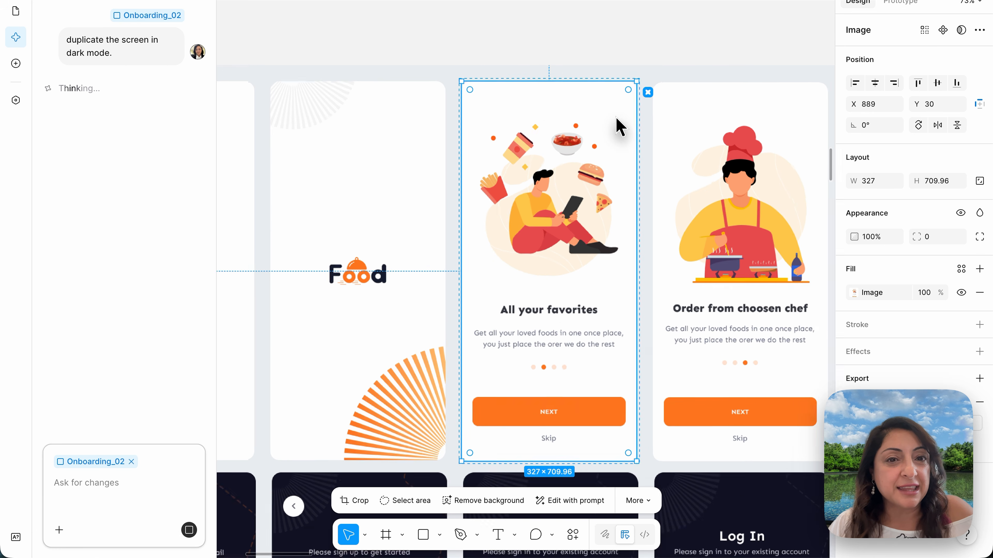
pyautogui.hscroll(5, 616, 117)
pyautogui.scroll(3, 616, 117)
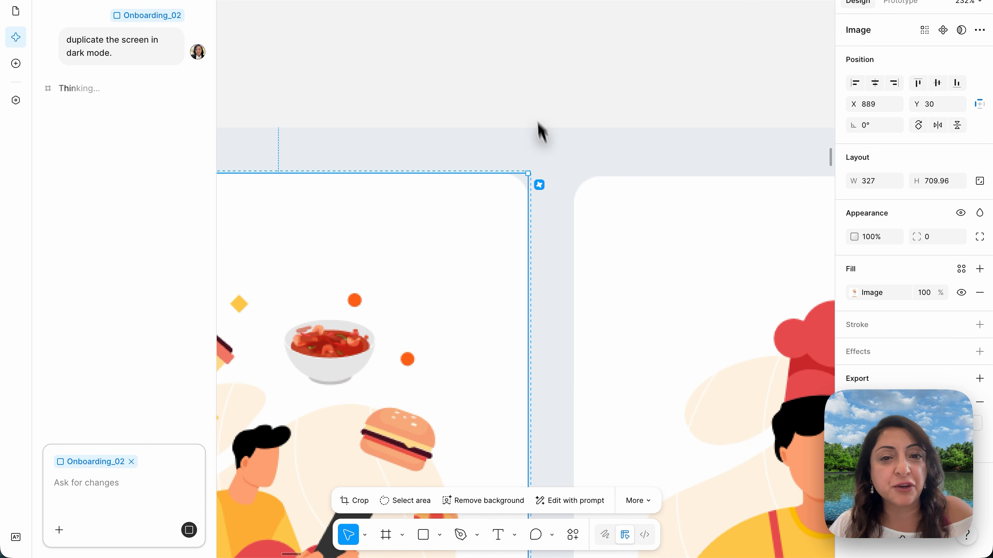
pyautogui.moveTo(547, 196)
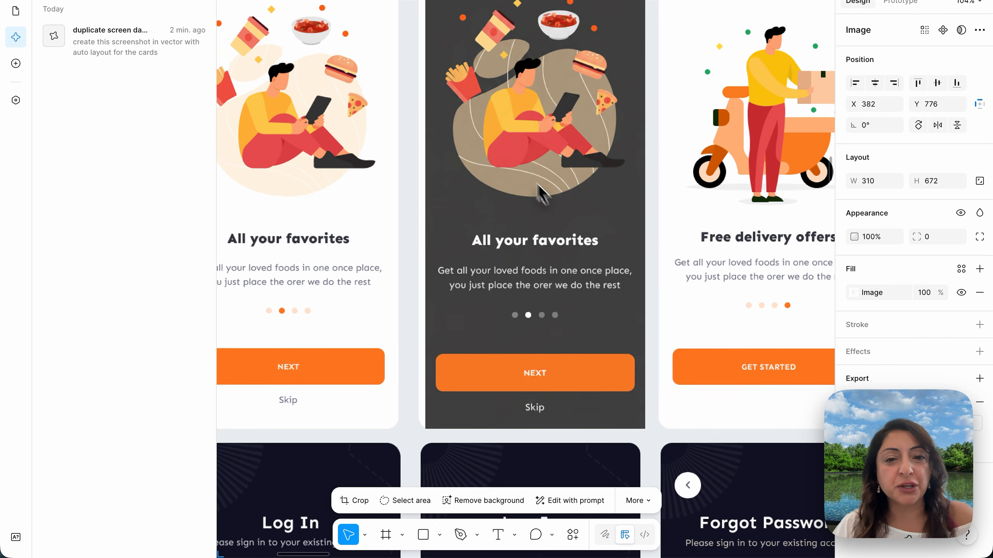
pyautogui.scroll(-1, 421, 148)
pyautogui.click(330, 182)
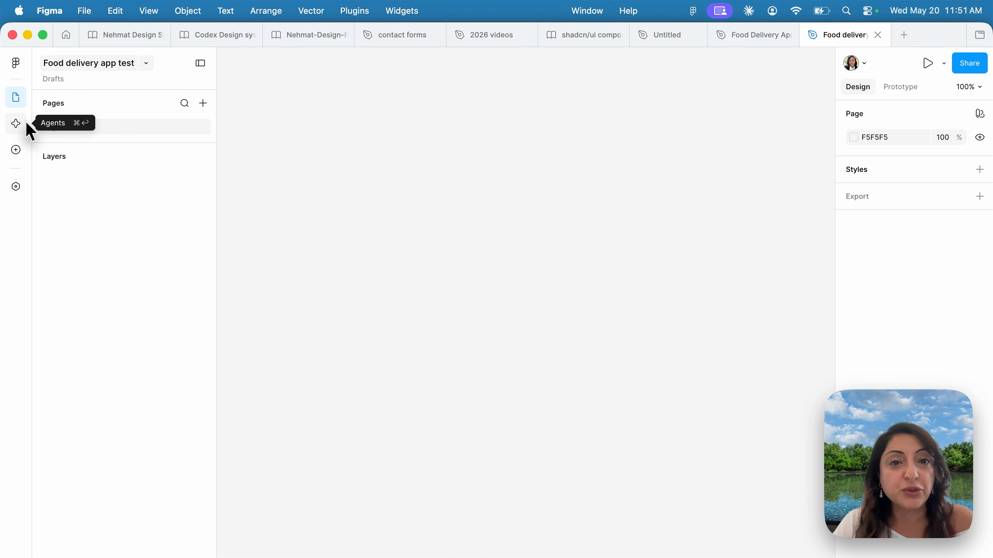
# - Ask the agent to explore visual directions: 3 distinct to-do app designs in minimalistic, friendly, or luxurious styles, each in new frames
pyautogui.click(17, 129)
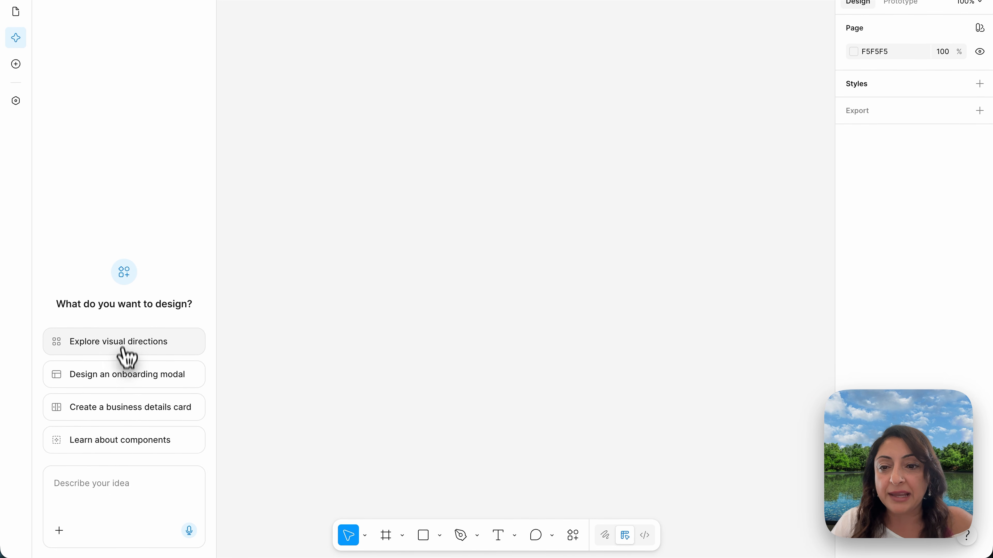
pyautogui.click(127, 351)
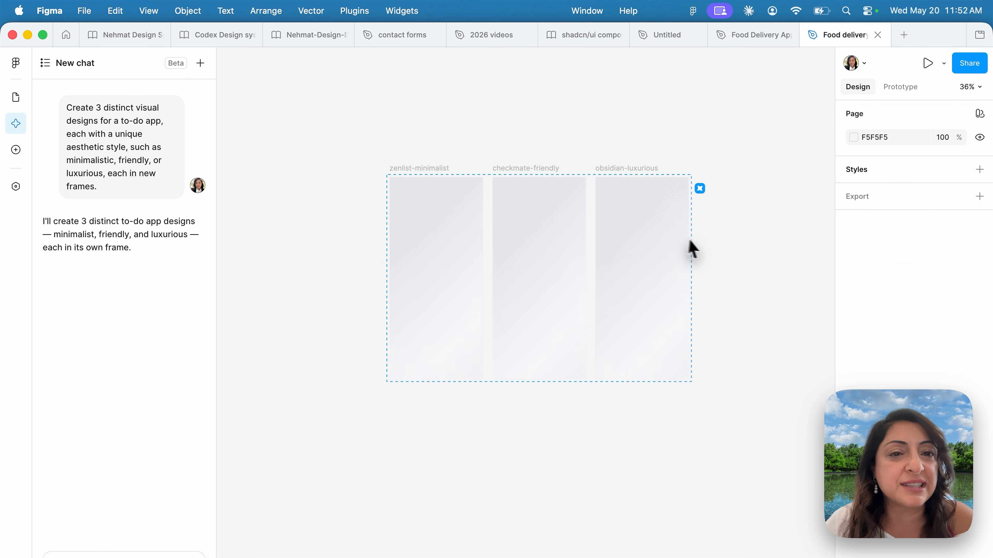
# - Follow the agent's generation on the canvas and examine the three to-do app designs up close
pyautogui.scroll(5, 720, 250)
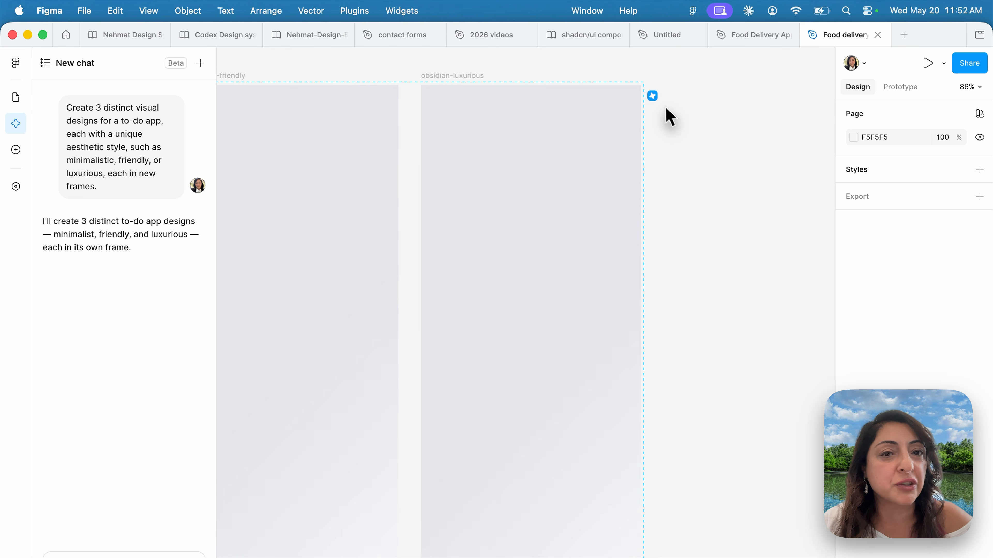
pyautogui.moveTo(655, 100)
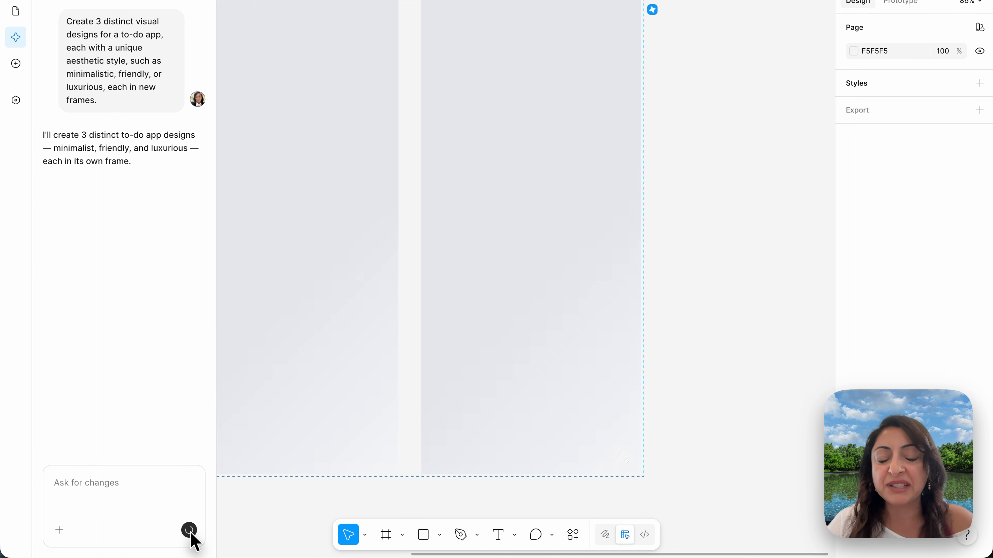
pyautogui.scroll(-5, 514, 177)
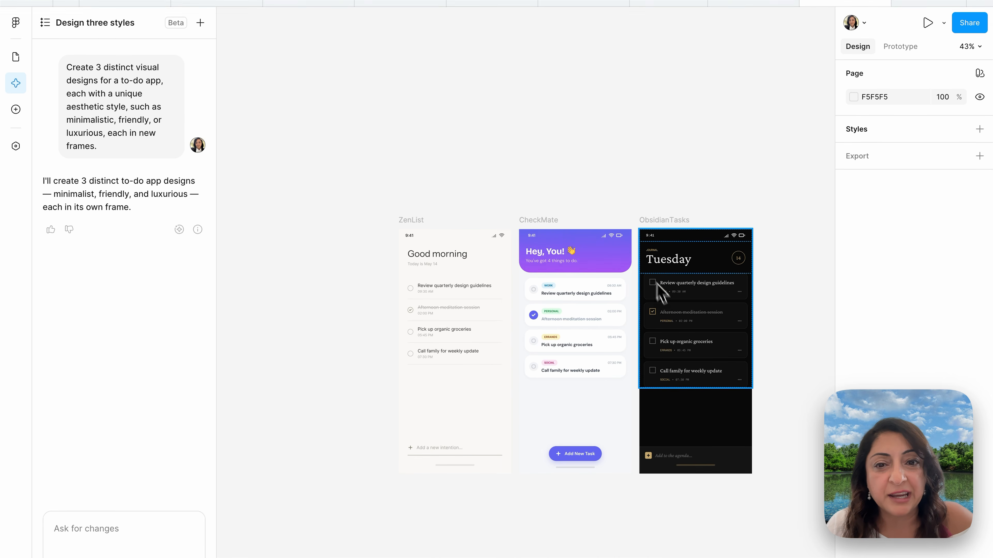
pyautogui.scroll(5, 660, 287)
pyautogui.scroll(-2, 660, 344)
pyautogui.scroll(-3, 660, 351)
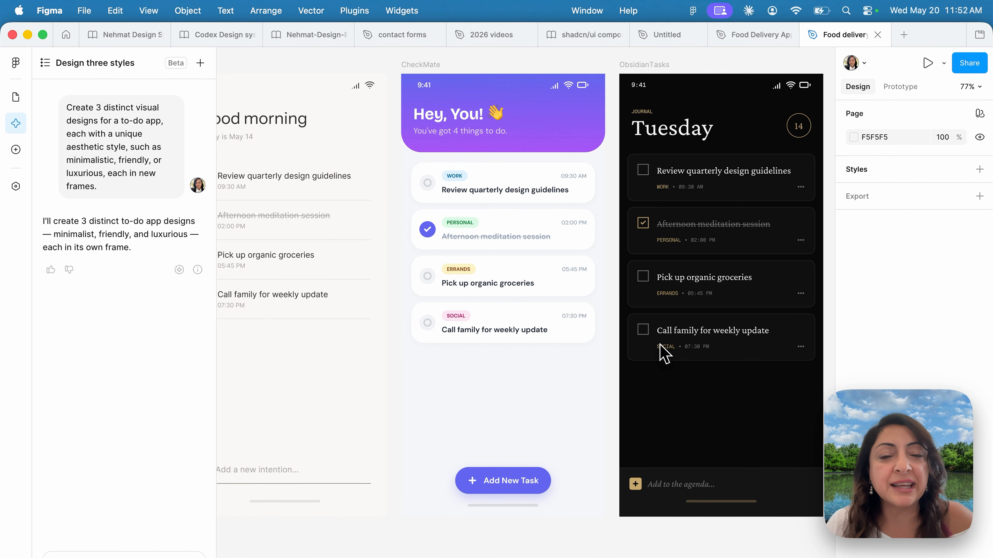
pyautogui.scroll(-3, 660, 350)
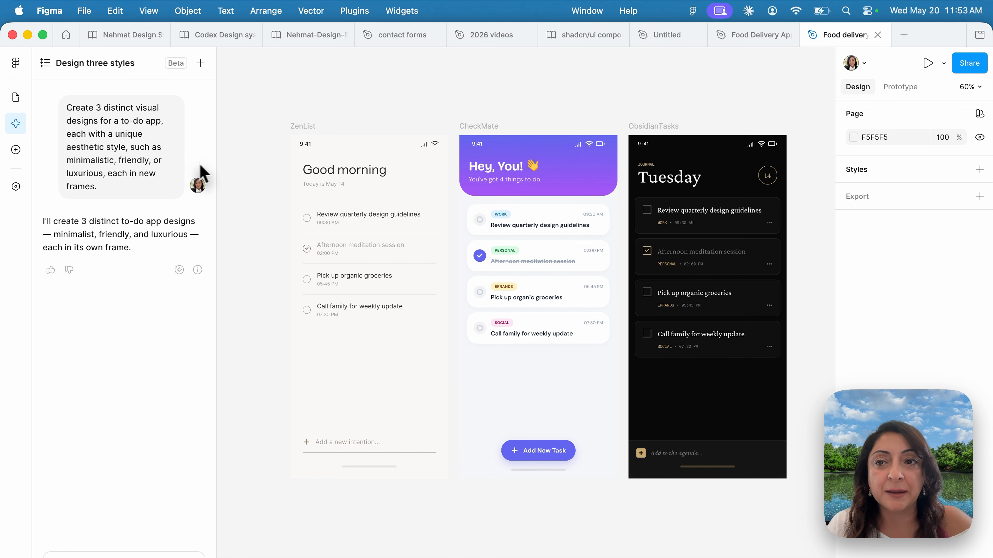
# - Start a new agent chat and request 3 distinct visual designs for a food ordering service app in minimalistic, fun, or luxurious styles, each in new frames
pyautogui.click(201, 60)
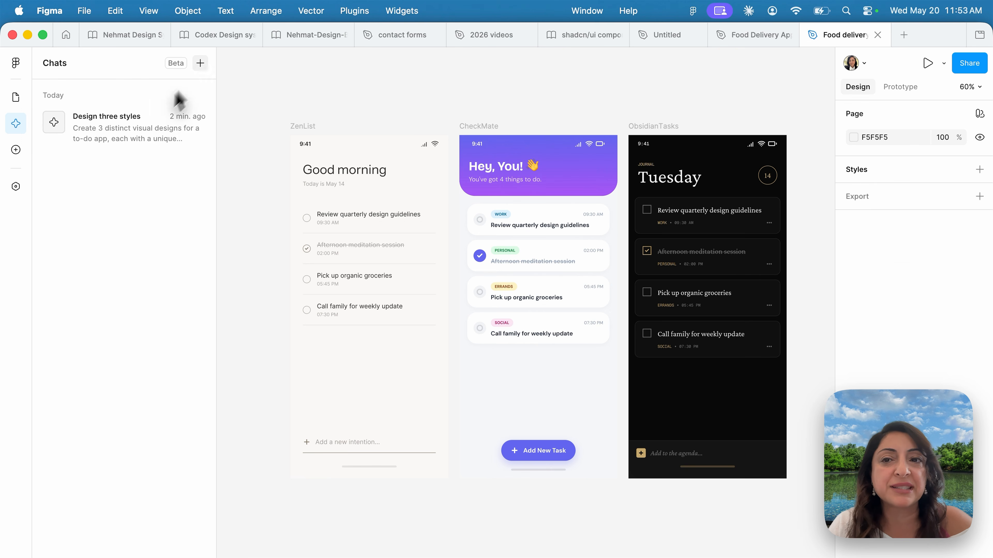
pyautogui.click(201, 63)
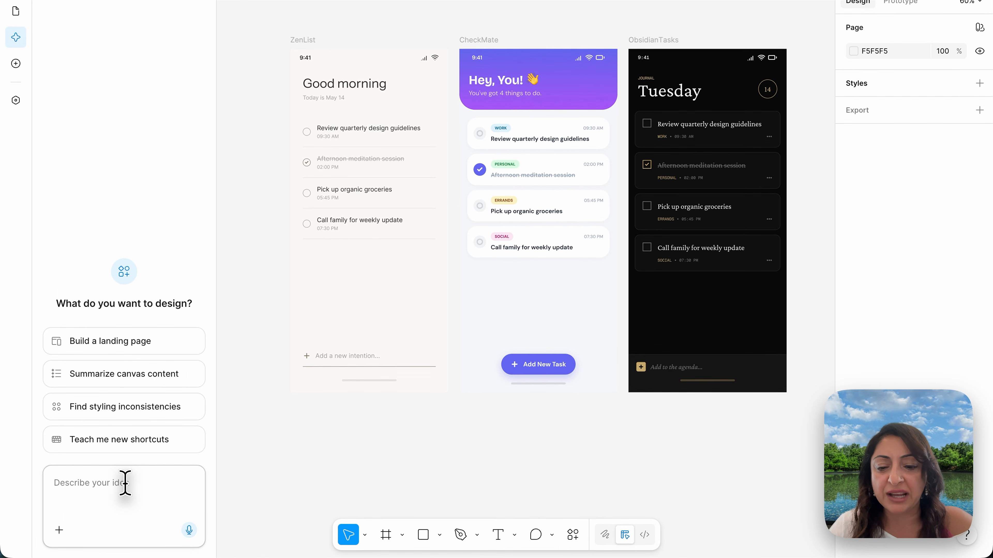
pyautogui.write('Create 3 distinct visual designs for a to-do app, each with a unique aesthetic style, such as minimalistic, friendly, or luxurious, each in new frames.')
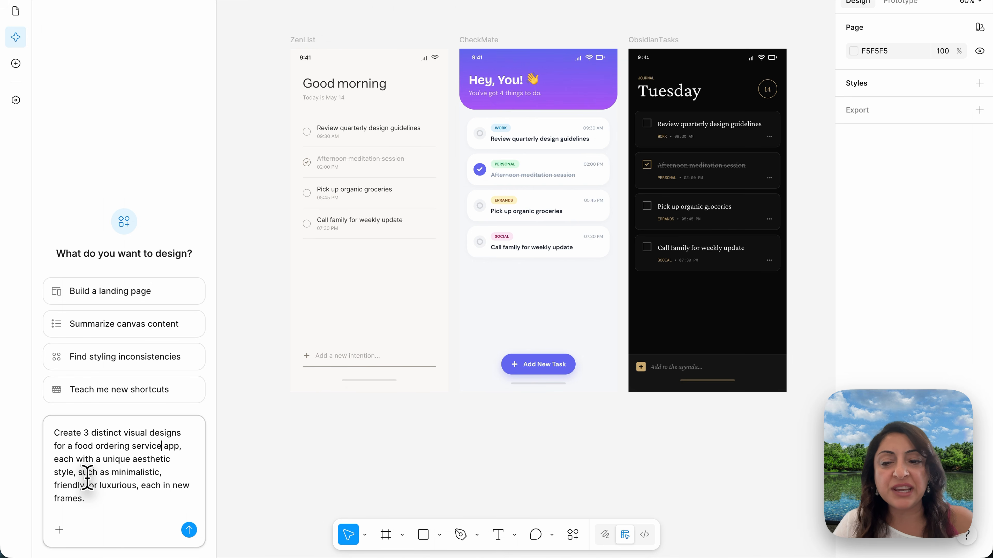
pyautogui.doubleClick(70, 486)
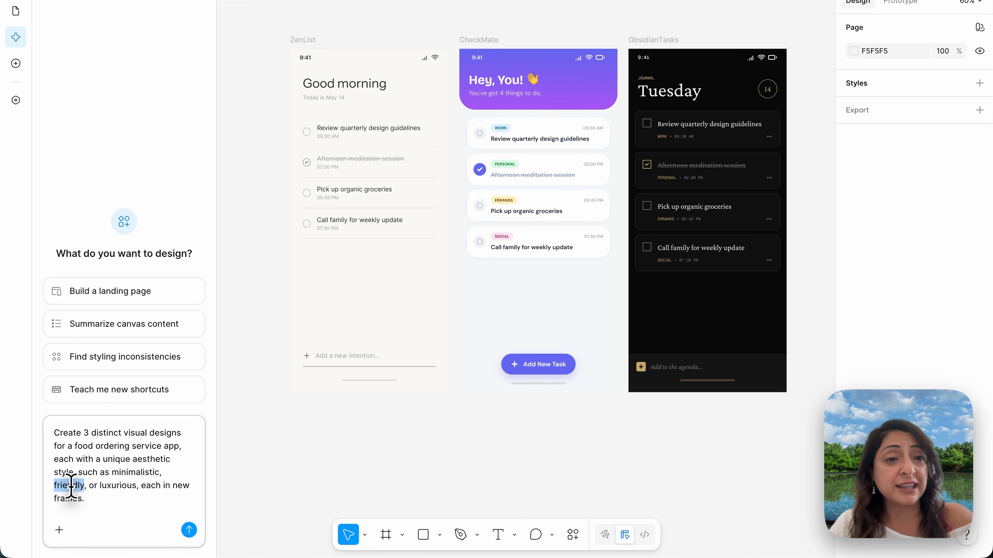
pyautogui.write('fun, or')
pyautogui.press('Return')
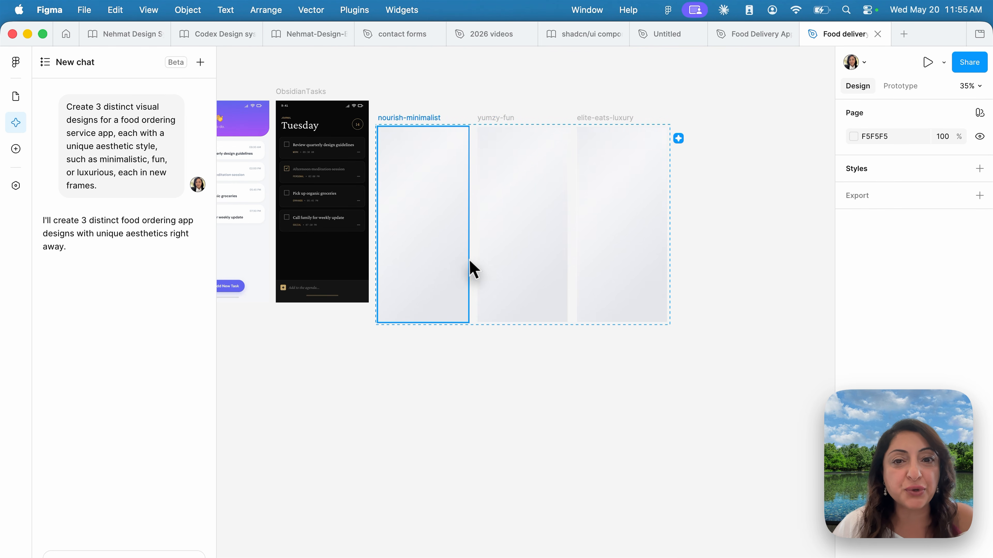
# - Inspect the middle food ordering frame while the agent works, and review the new screens beside the three to-do designs
pyautogui.moveTo(519, 261)
pyautogui.mouseDown()
pyautogui.moveTo(512, 444)
pyautogui.moveTo(519, 246)
pyautogui.moveTo(520, 260)
pyautogui.mouseUp()
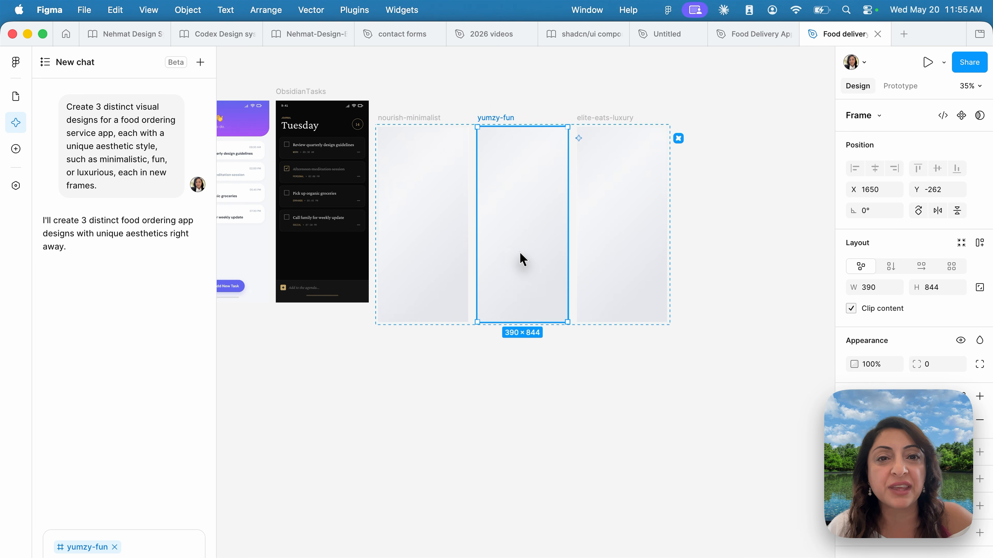
pyautogui.hscroll(-5, 550, 346)
pyautogui.scroll(2, 550, 346)
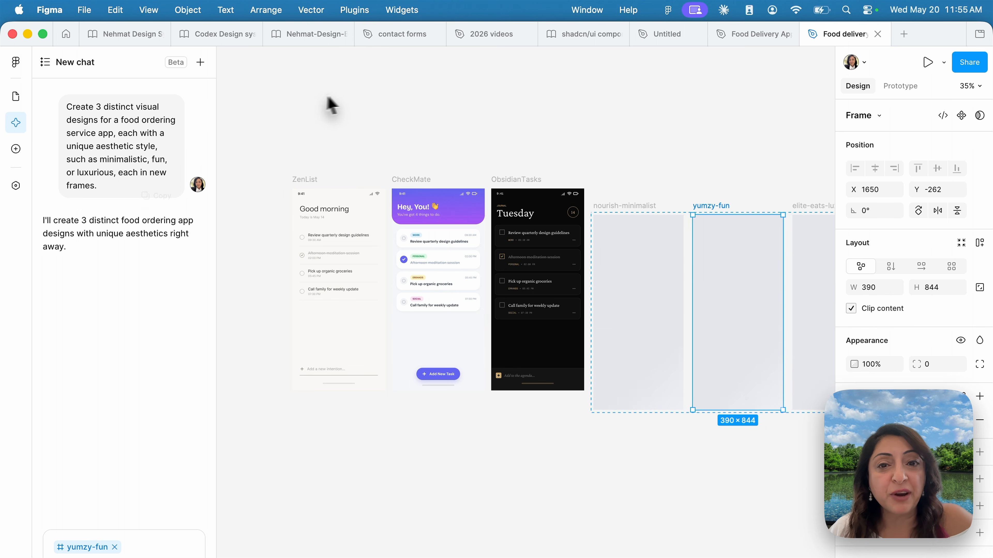
pyautogui.hscroll(-6, 422, 151)
pyautogui.hscroll(2, 427, 146)
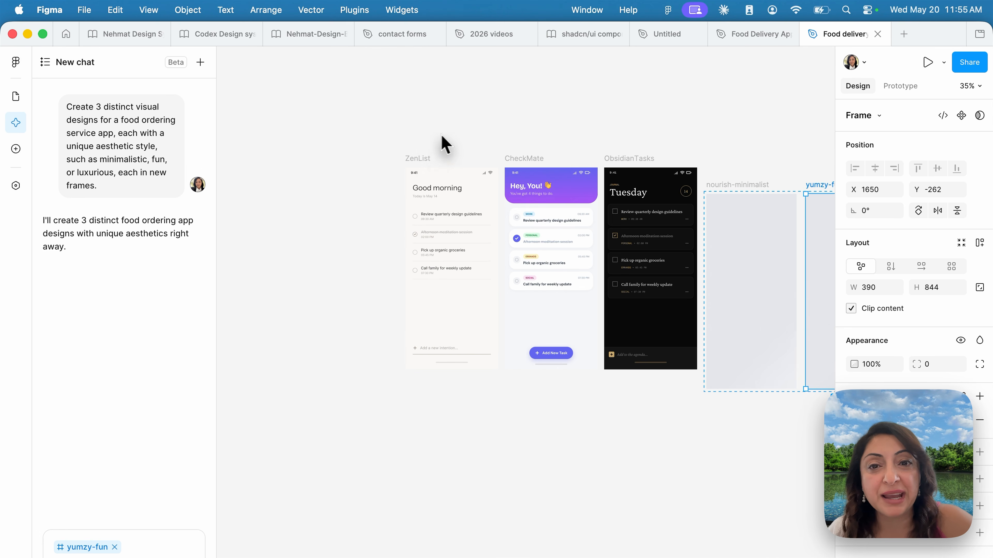
pyautogui.click(320, 116)
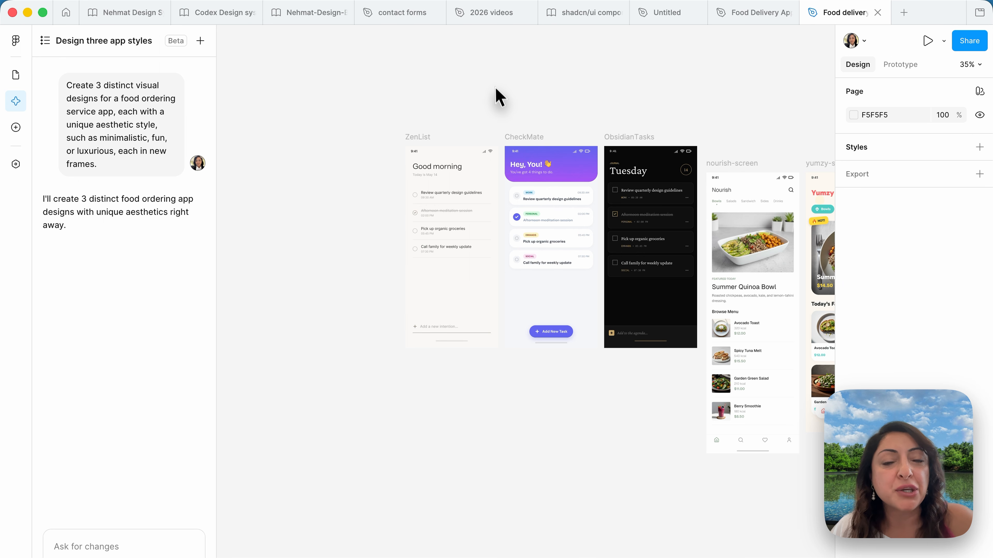
pyautogui.hscroll(-5, 493, 94)
pyautogui.hscroll(4, 487, 83)
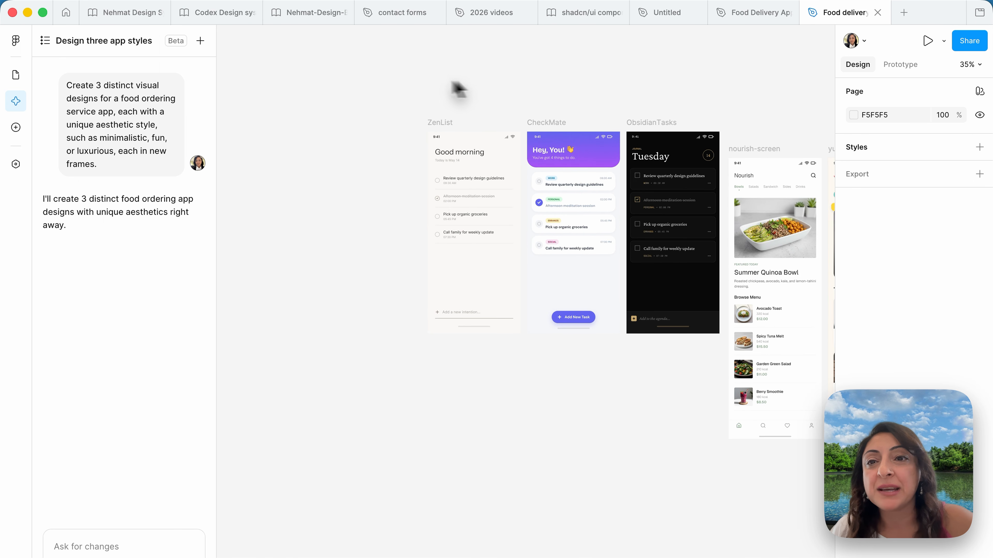
# - Open a new agent chat and compare the three food ordering screens up close, from their headers down to their navigation bars
pyautogui.click(201, 41)
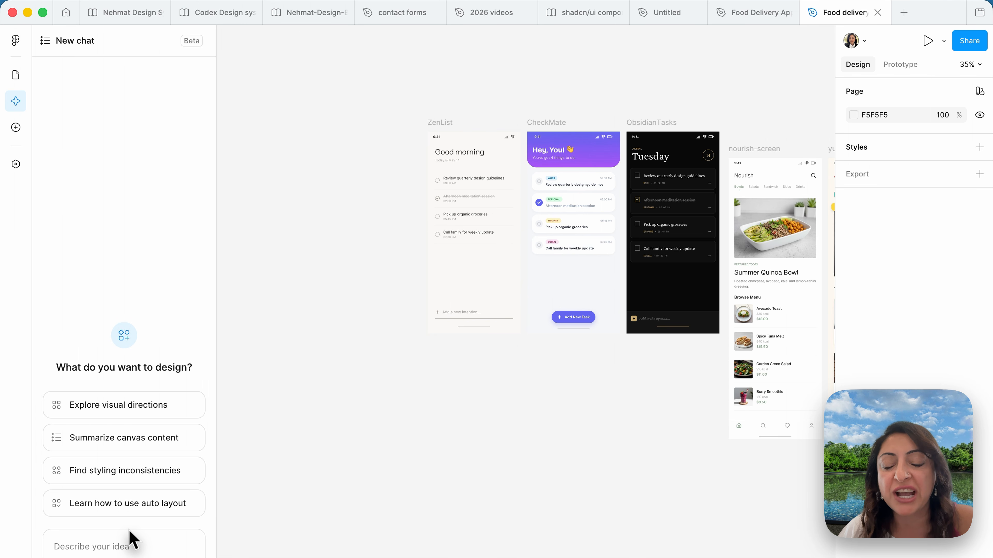
pyautogui.click(506, 250)
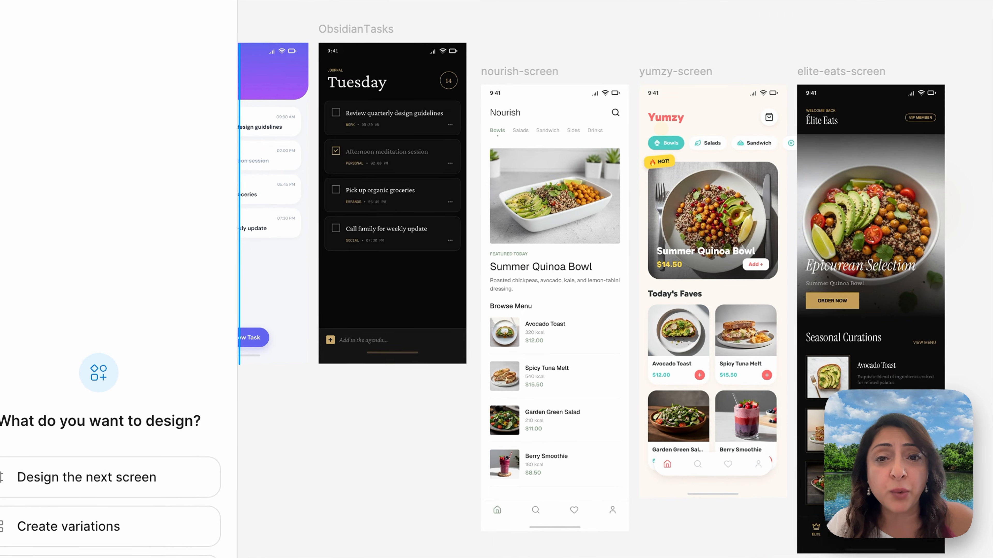
pyautogui.moveTo(461, 139); pyautogui.dragTo(937, 524)
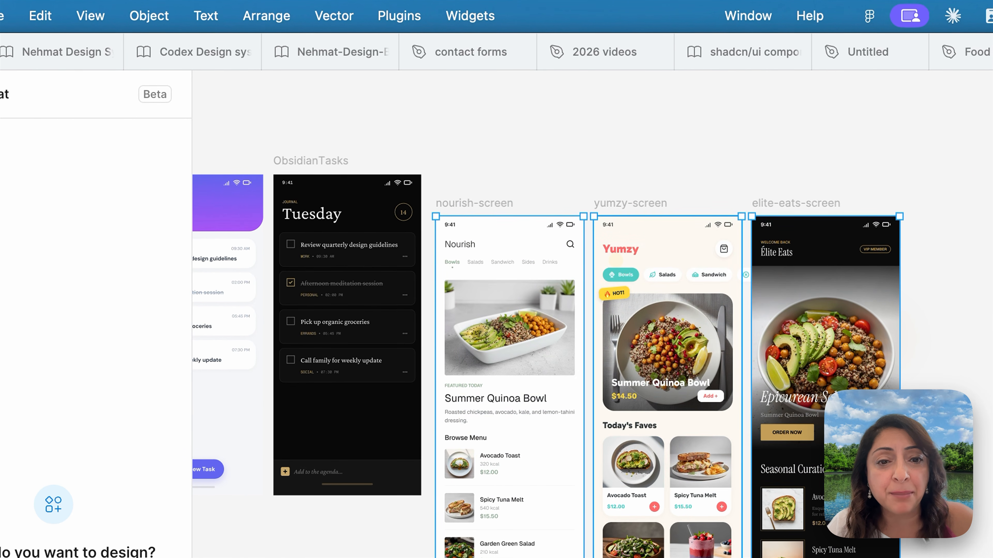
pyautogui.click(932, 348)
pyautogui.scroll(4, 625, 431)
pyautogui.scroll(3, 509, 294)
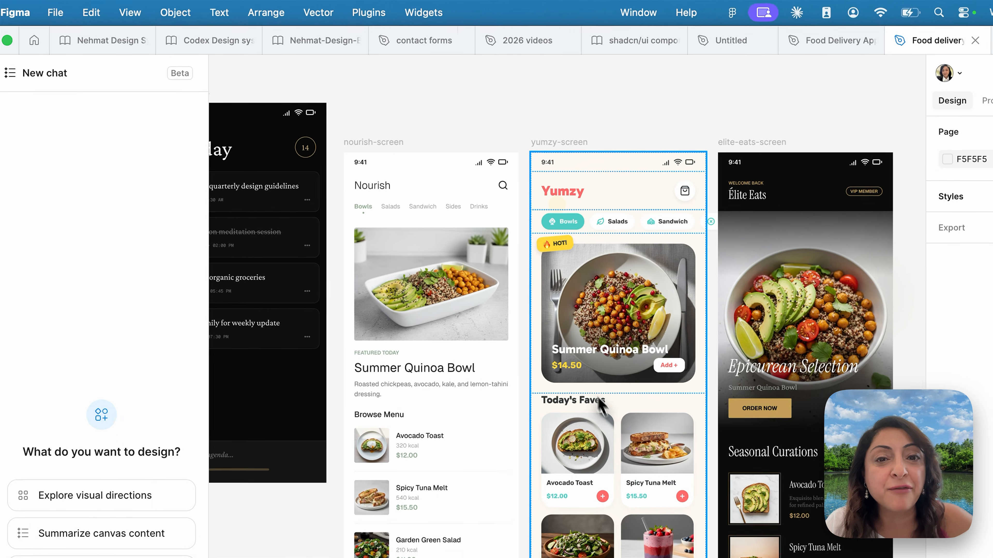
pyautogui.scroll(-10, 539, 328)
pyautogui.scroll(5, 537, 324)
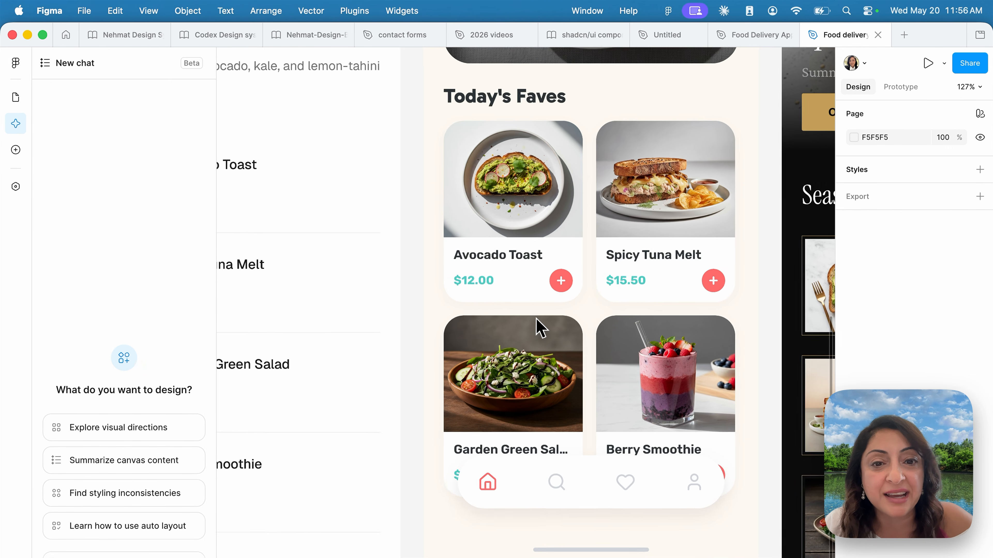
pyautogui.scroll(-5, 645, 235)
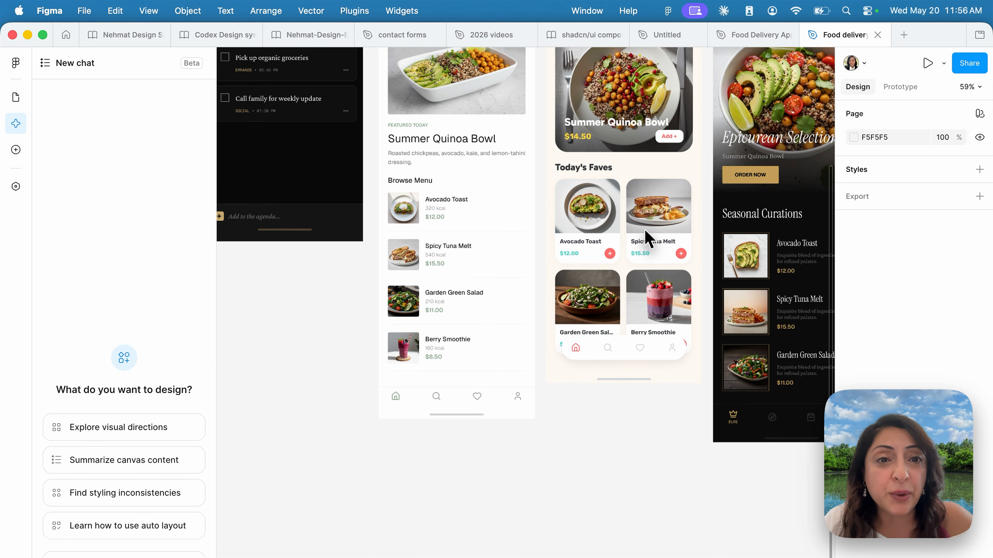
pyautogui.scroll(5, 645, 235)
pyautogui.hscroll(3, 645, 235)
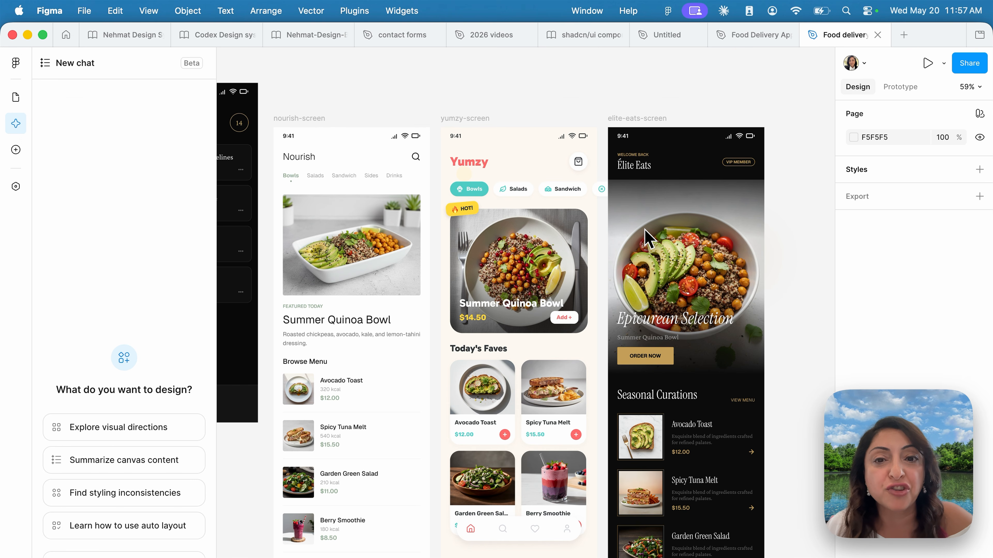
pyautogui.scroll(5, 644, 237)
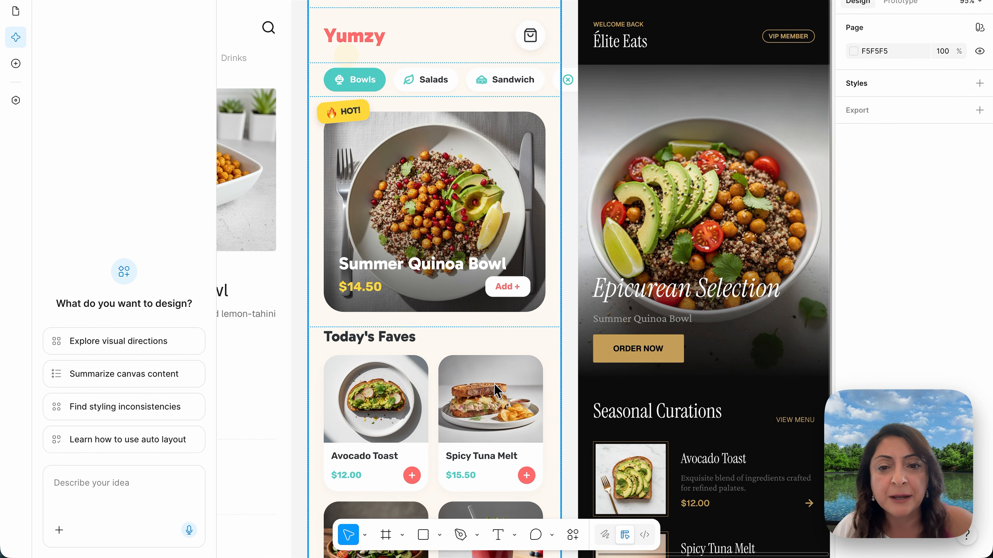
# - Show the file's layers and select the grid frame holding the four Today's Faves cards in yumzy-screen
pyautogui.click(495, 382)
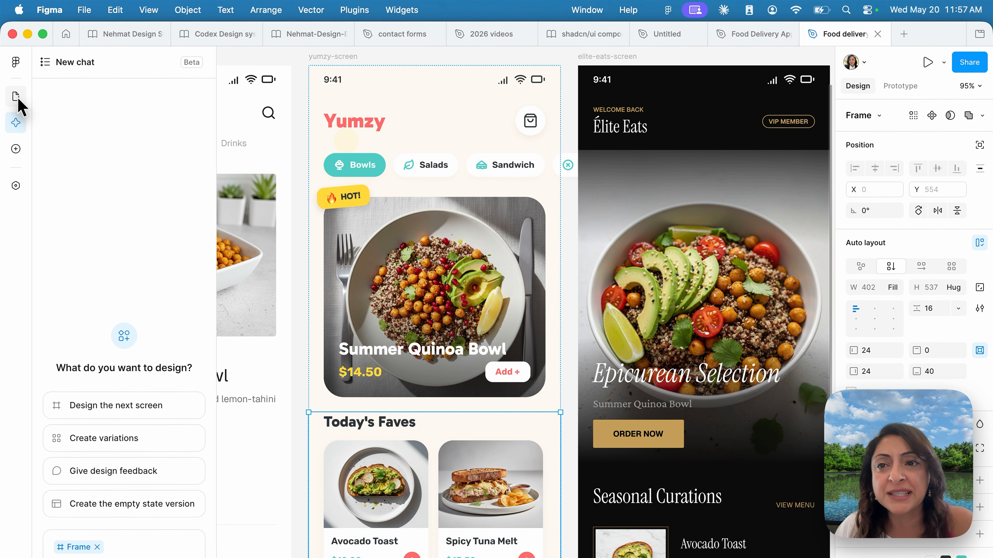
pyautogui.click(16, 91)
pyautogui.scroll(-10, 350, 237)
pyautogui.hscroll(-2, 348, 237)
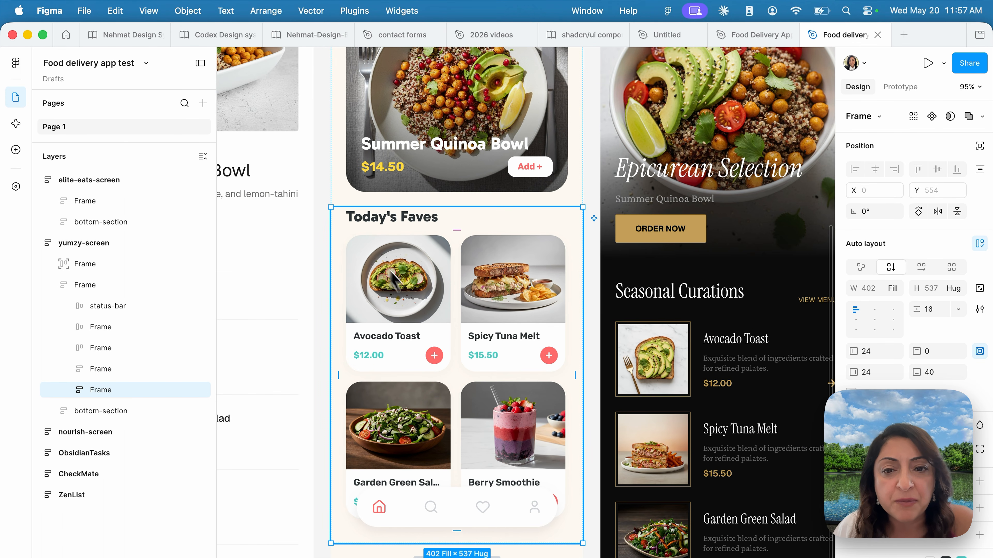
pyautogui.doubleClick(410, 295)
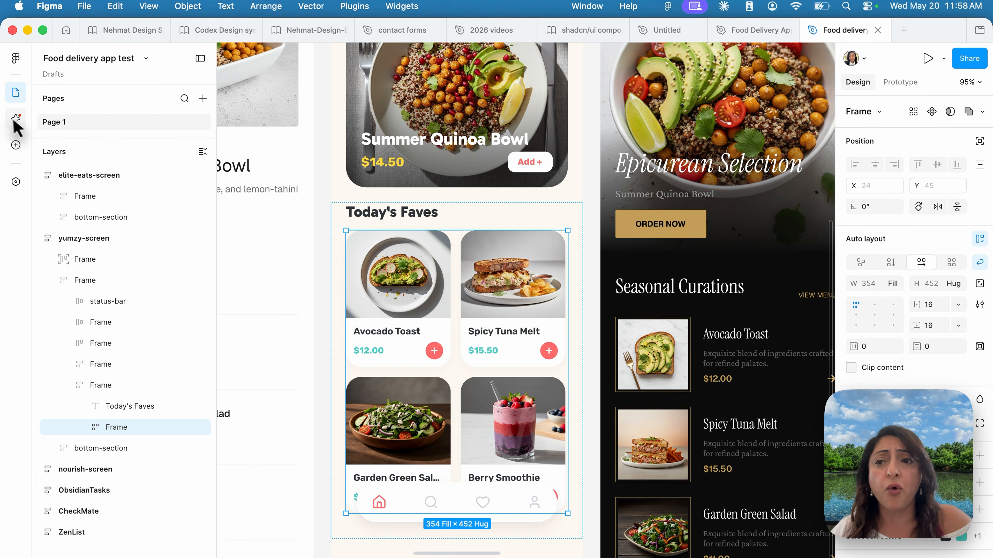
# - Start a new agent chat on the selected card grid and request "change the autolayout to be more spacious"
pyautogui.click(15, 37)
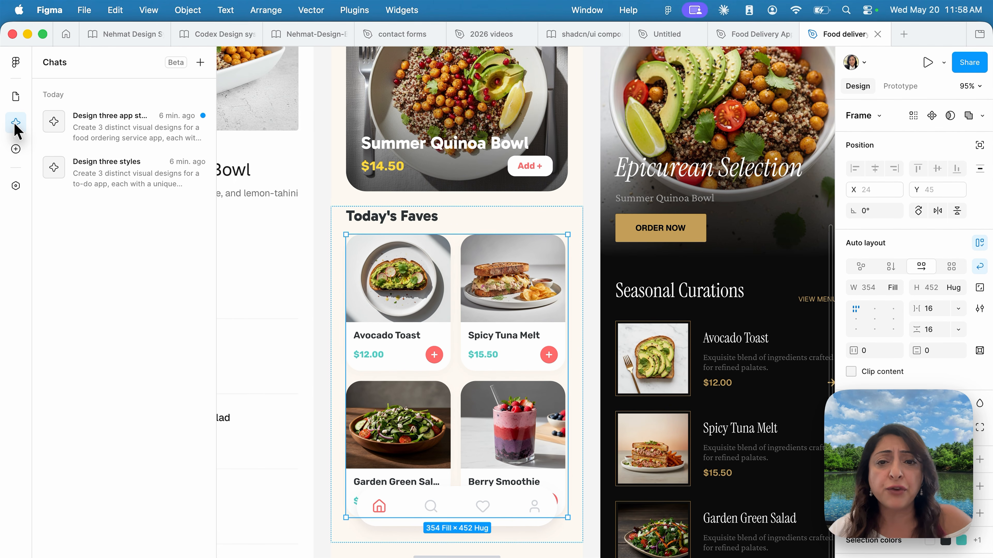
pyautogui.click(200, 63)
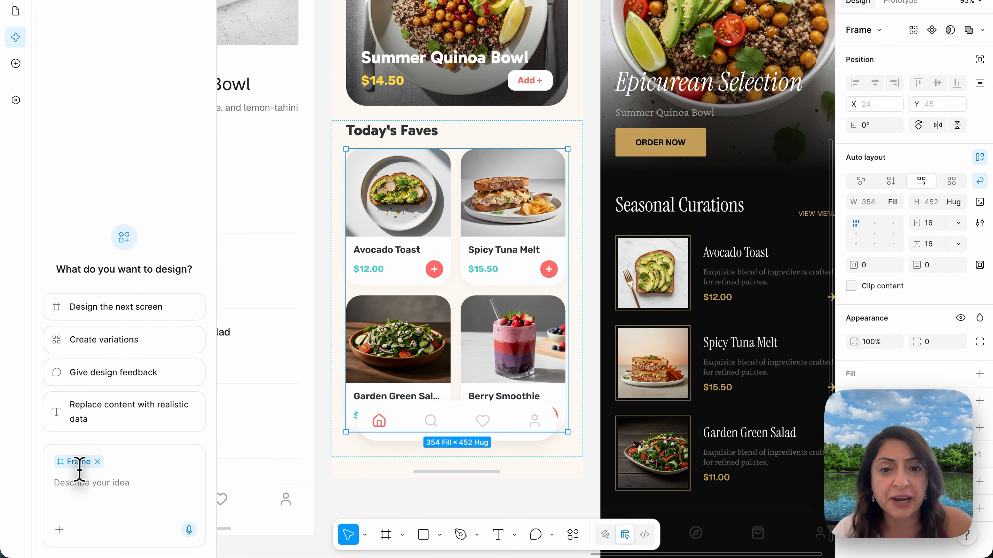
pyautogui.click(80, 480)
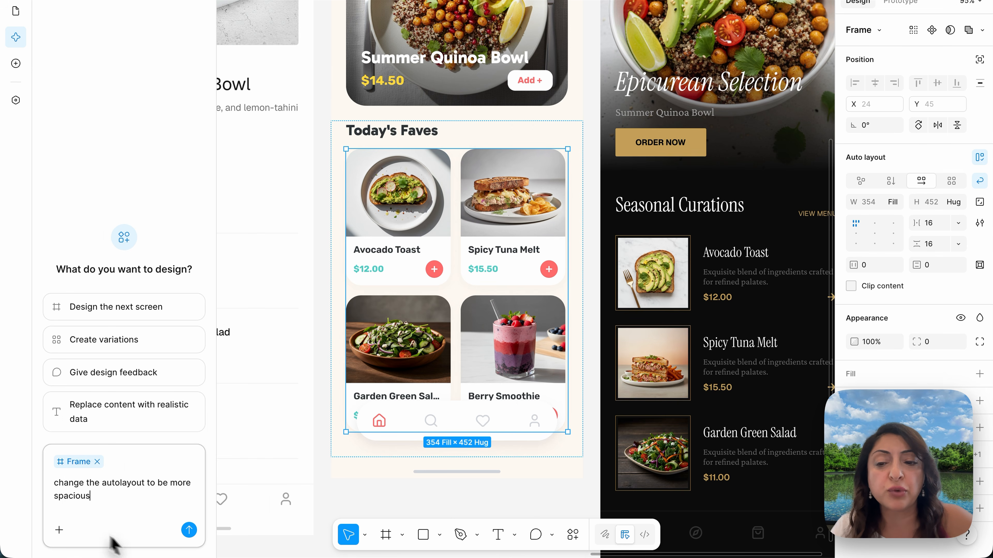
pyautogui.click(190, 531)
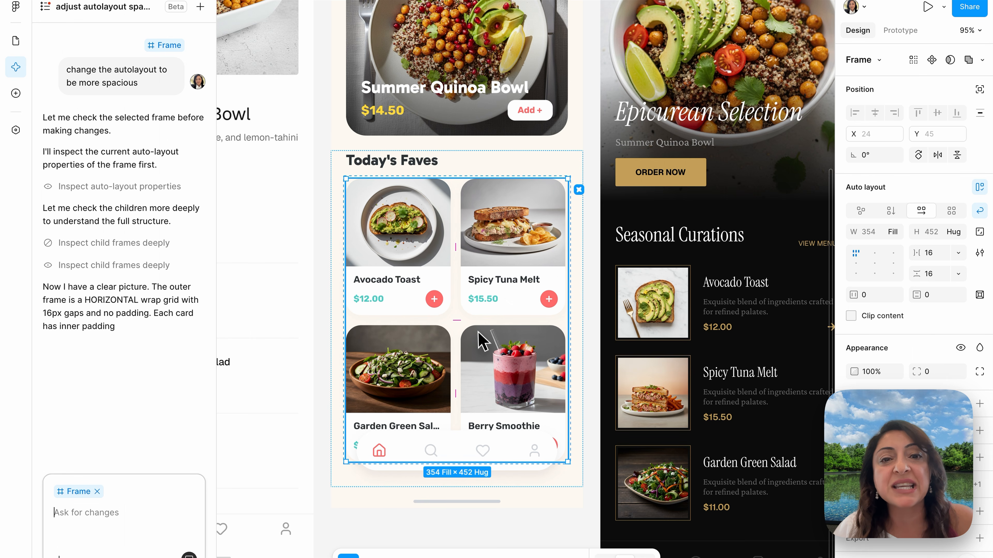
# - Select the Garden Green Salad card and ask the agent to create a component from it and make the remaining cards instances of it
pyautogui.scroll(-4, 482, 341)
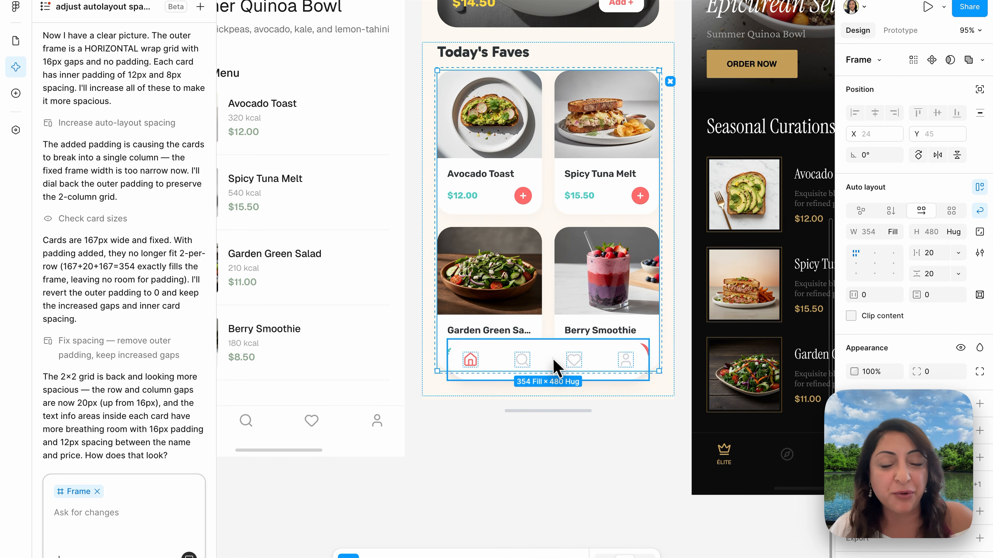
pyautogui.scroll(-2, 553, 368)
pyautogui.scroll(-5, 552, 363)
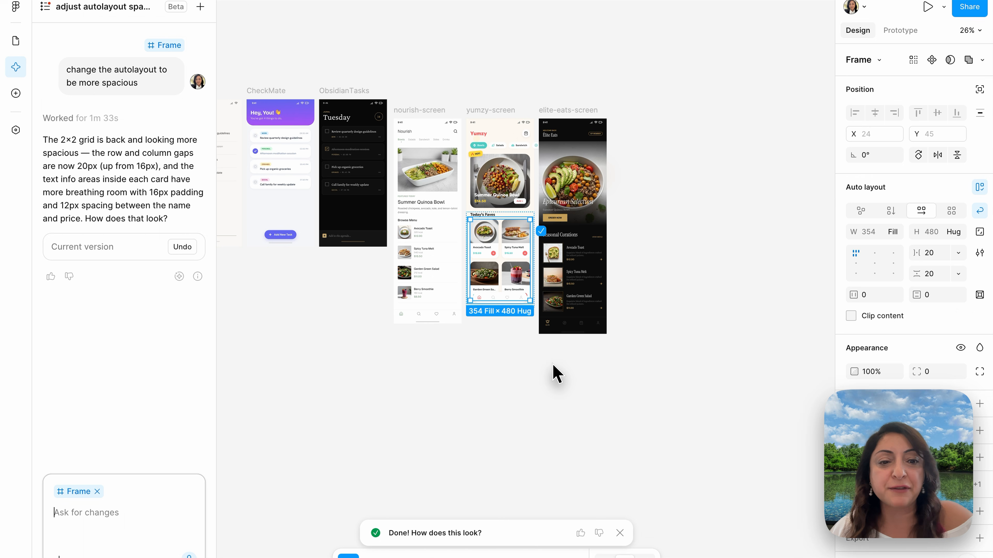
pyautogui.scroll(5, 509, 305)
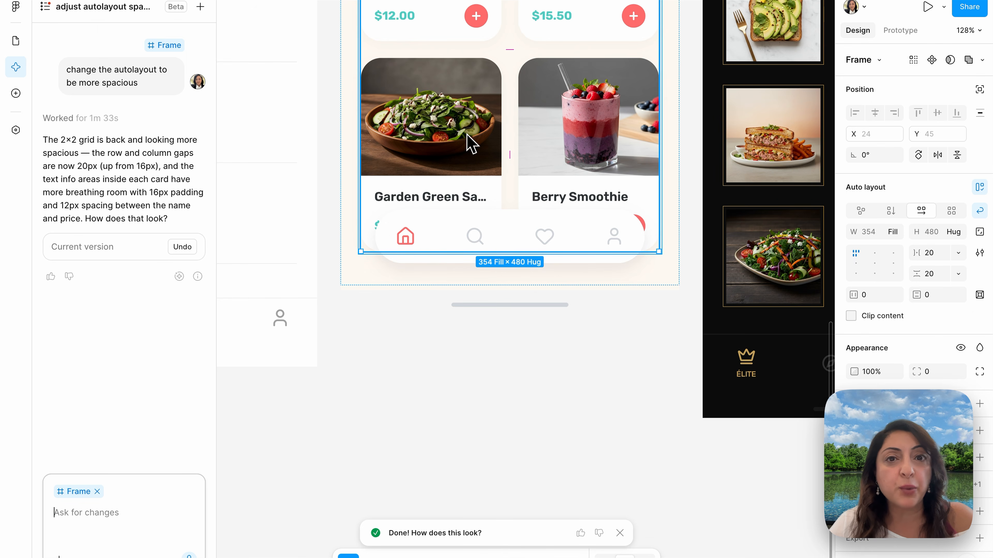
pyautogui.click(471, 141)
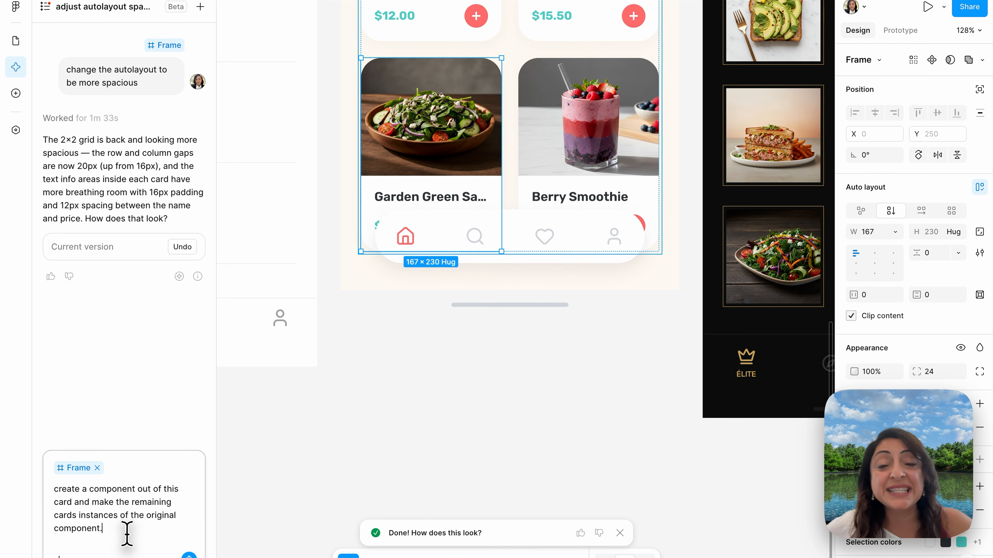
pyautogui.scroll(-3, 441, 481)
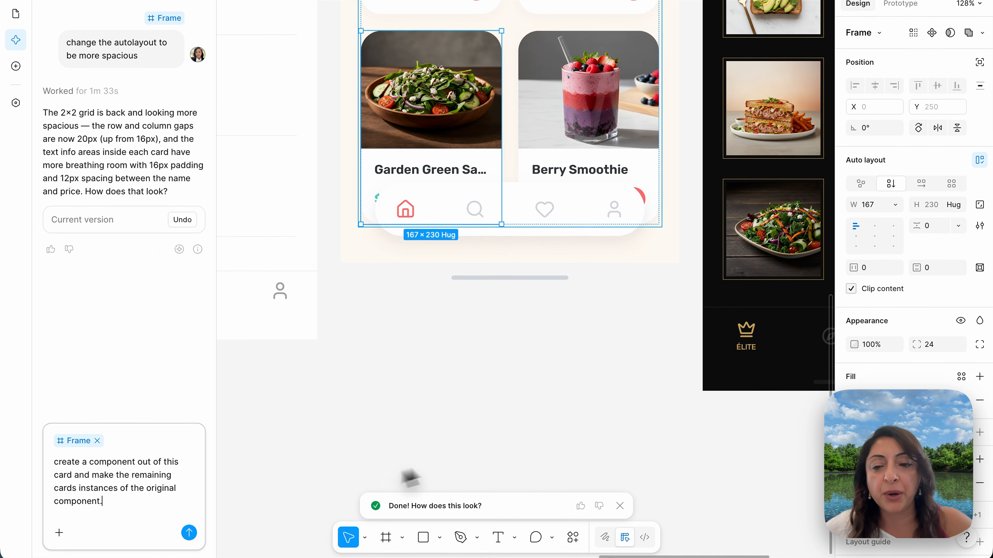
pyautogui.press('Return')
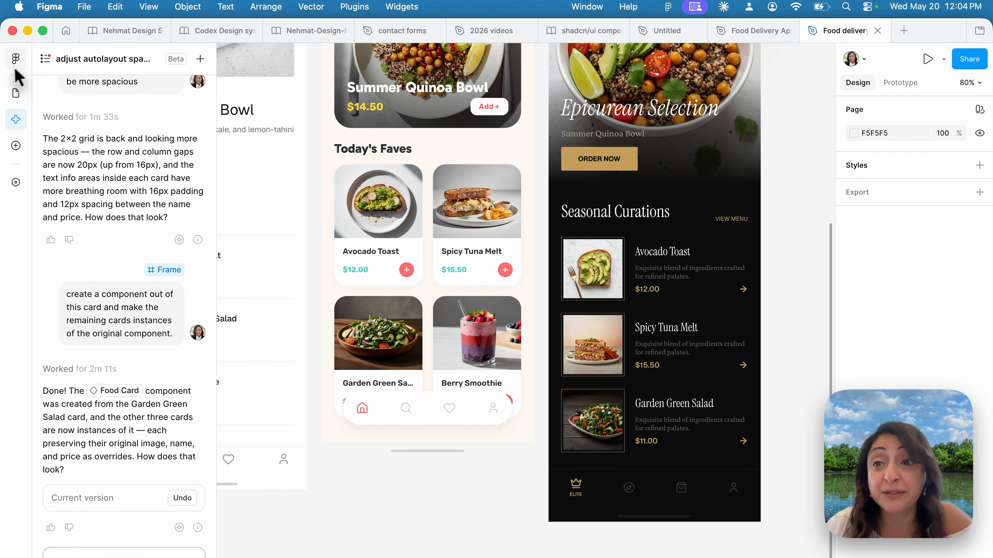
# - Examine the Food Card layers in yumzy-screen, selecting the main component and each instance to check them against the cards on the canvas
pyautogui.click(15, 98)
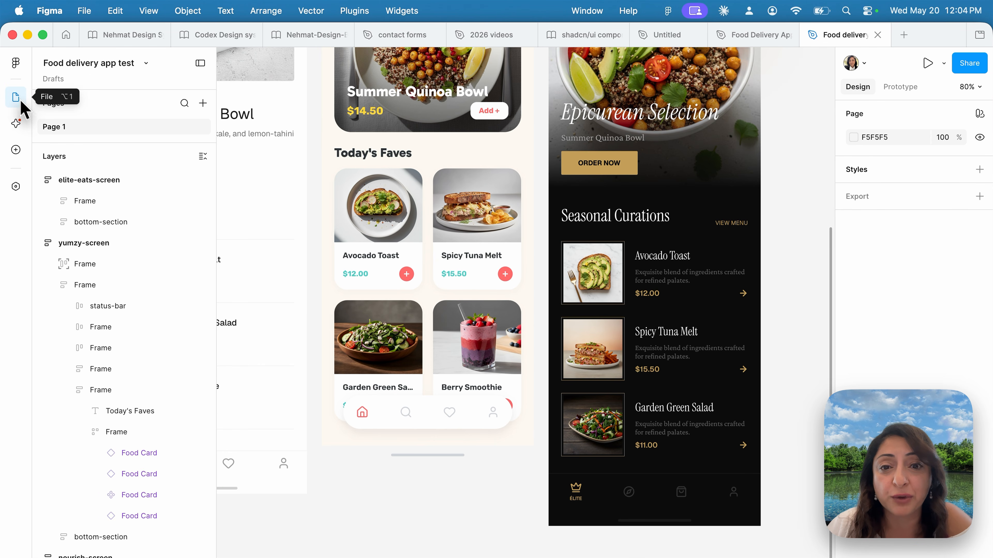
pyautogui.click(377, 319)
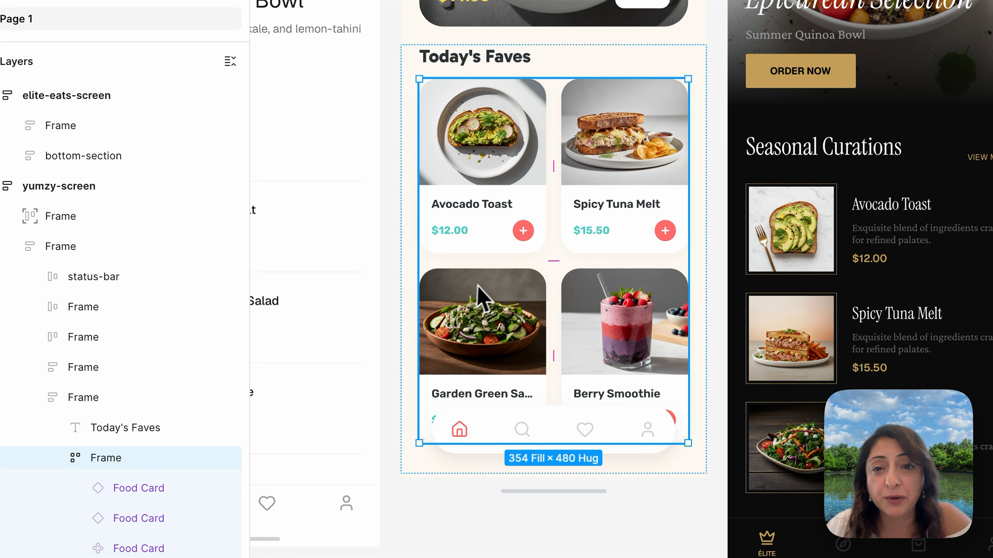
pyautogui.click(403, 317)
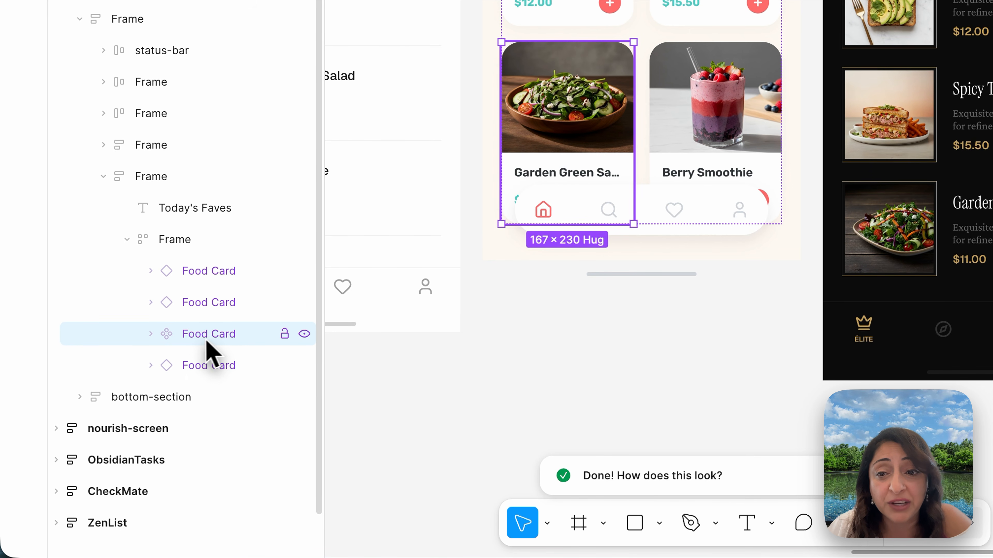
pyautogui.click(230, 309)
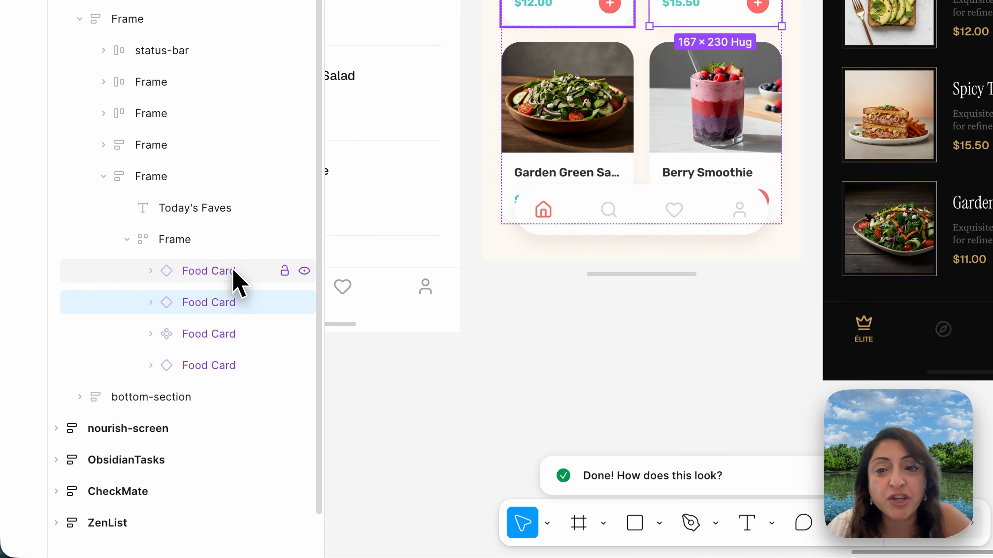
pyautogui.click(214, 273)
pyautogui.click(229, 369)
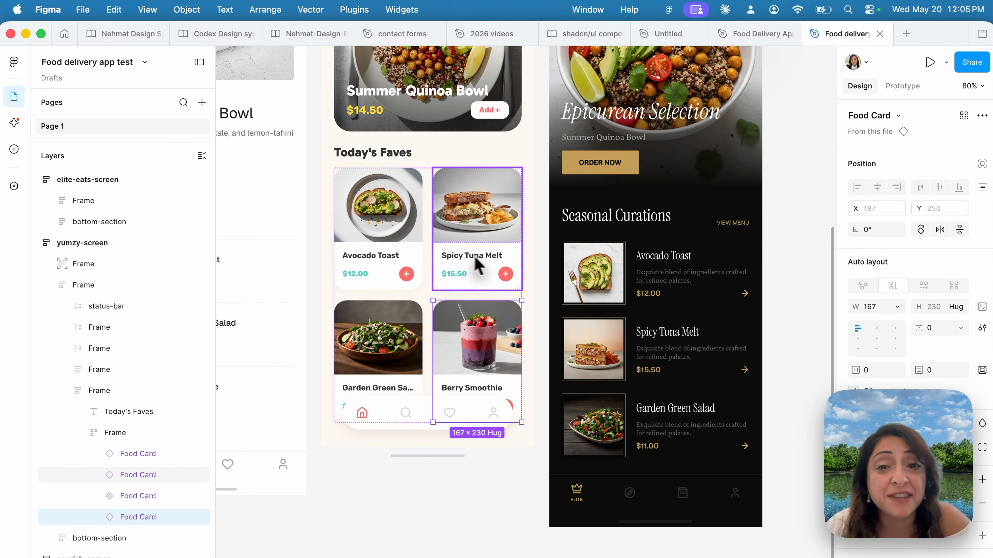
pyautogui.click(486, 263)
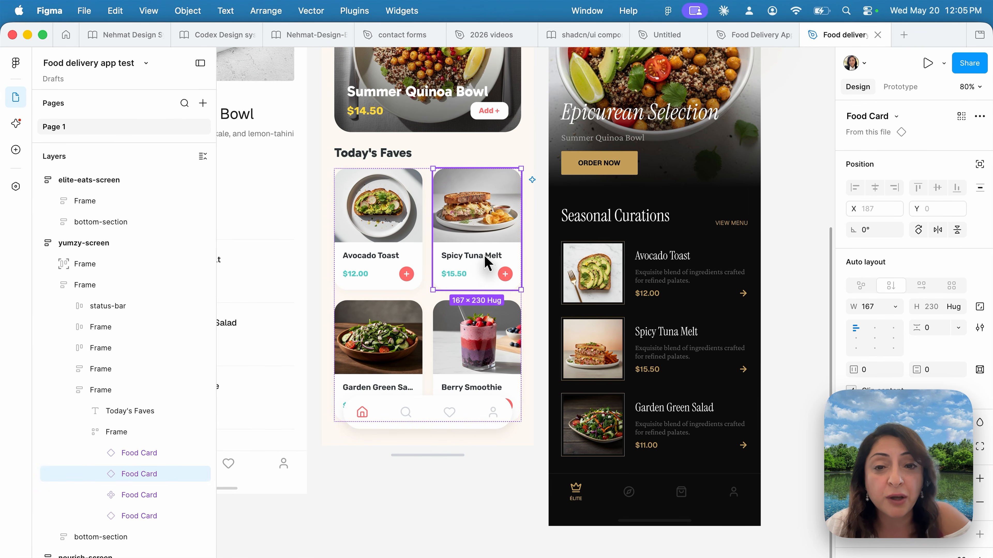
pyautogui.scroll(5, 485, 257)
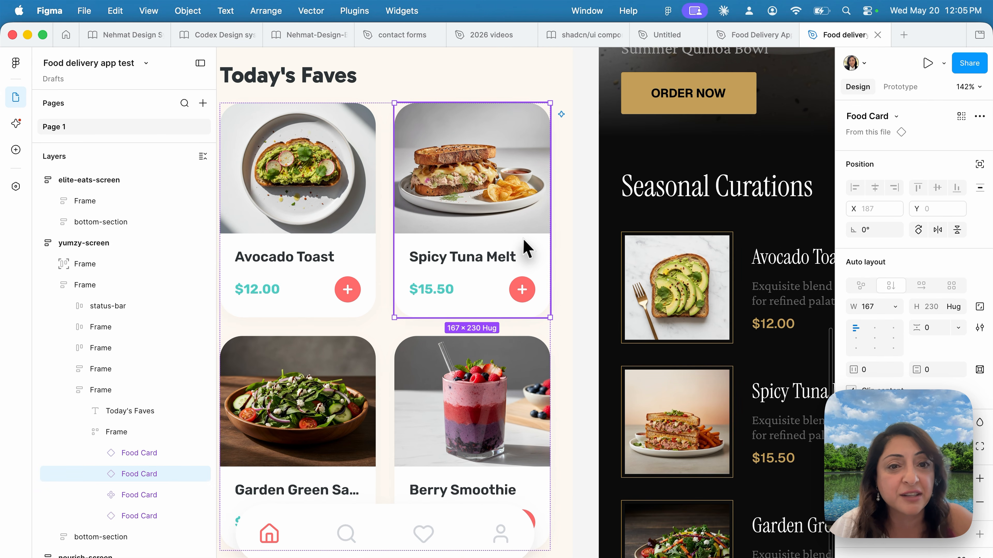
pyautogui.scroll(-5, 512, 352)
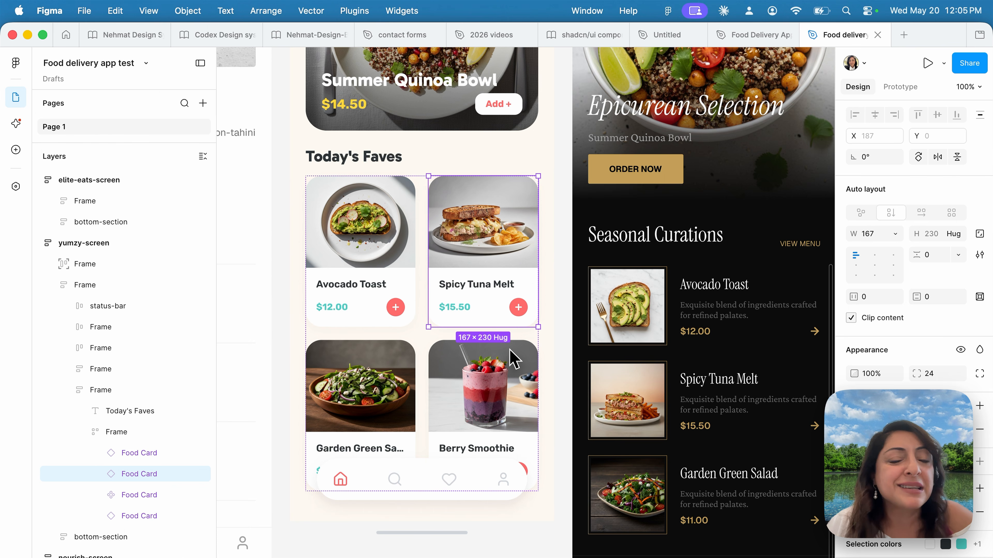
pyautogui.scroll(-5, 509, 349)
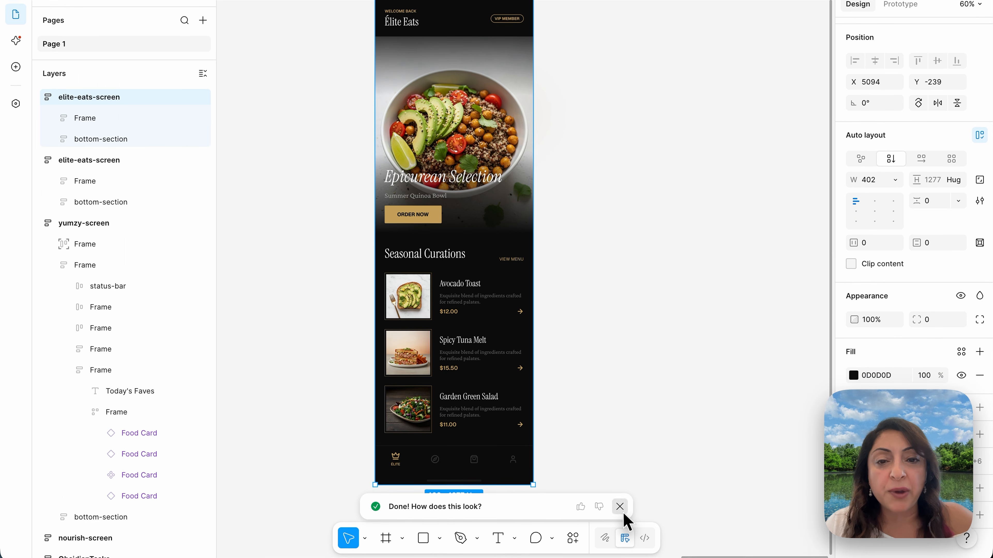
# - Dismiss the agent's completion notice and open the earlier chat "Design three app styles" from the chat history
pyautogui.click(620, 507)
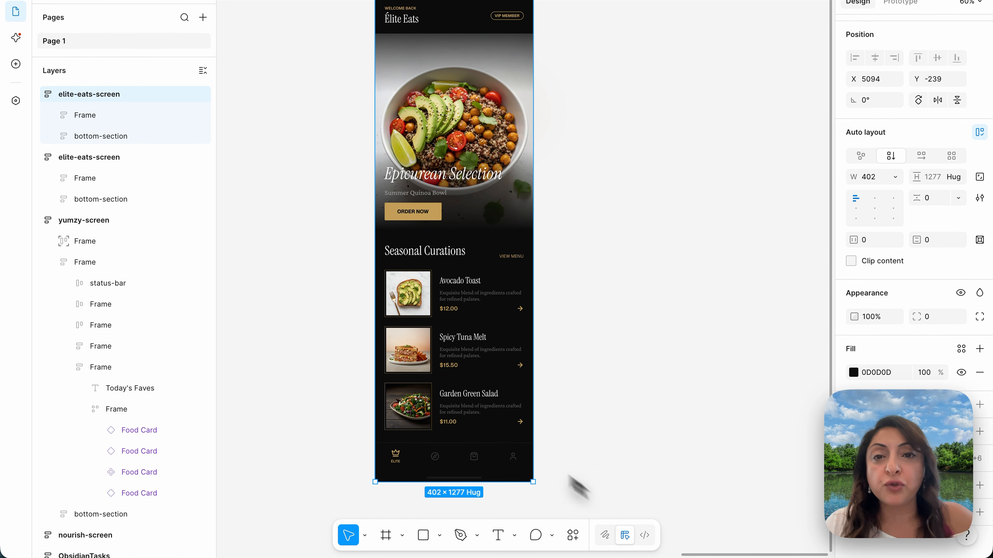
pyautogui.click(18, 41)
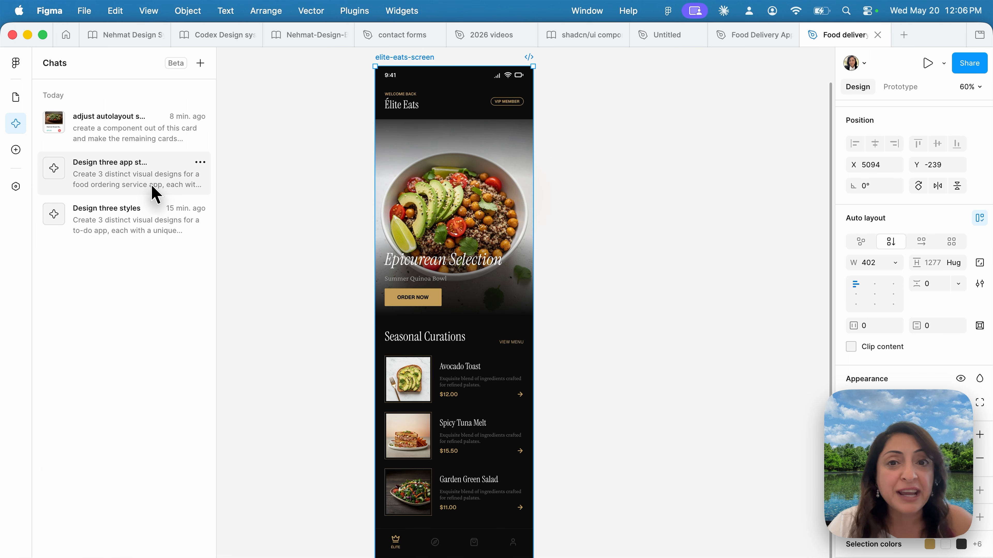
pyautogui.click(155, 195)
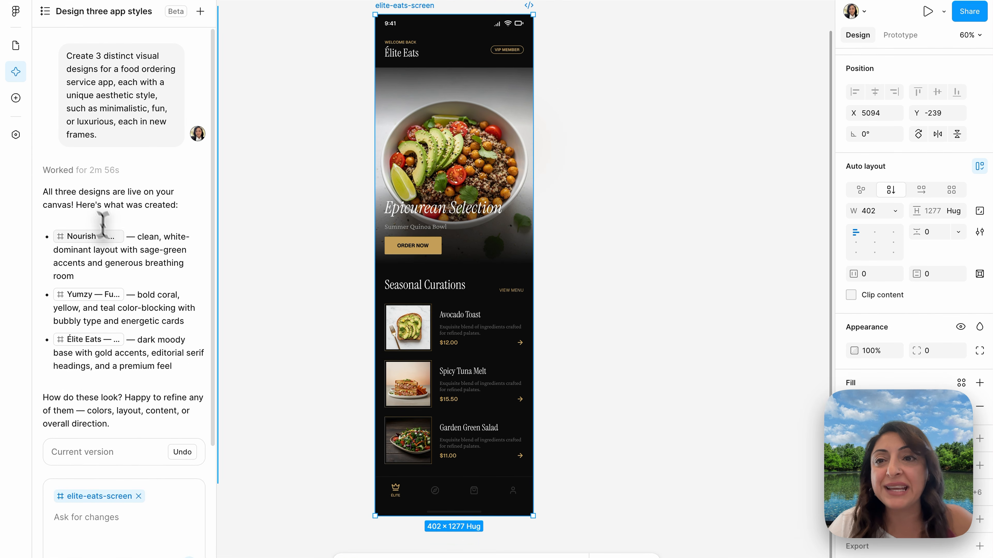
# - In a new chat on the copied elite-eats-screen, ask the agent to change the primary text to Georgia and create text styles of the different fonts
pyautogui.click(45, 11)
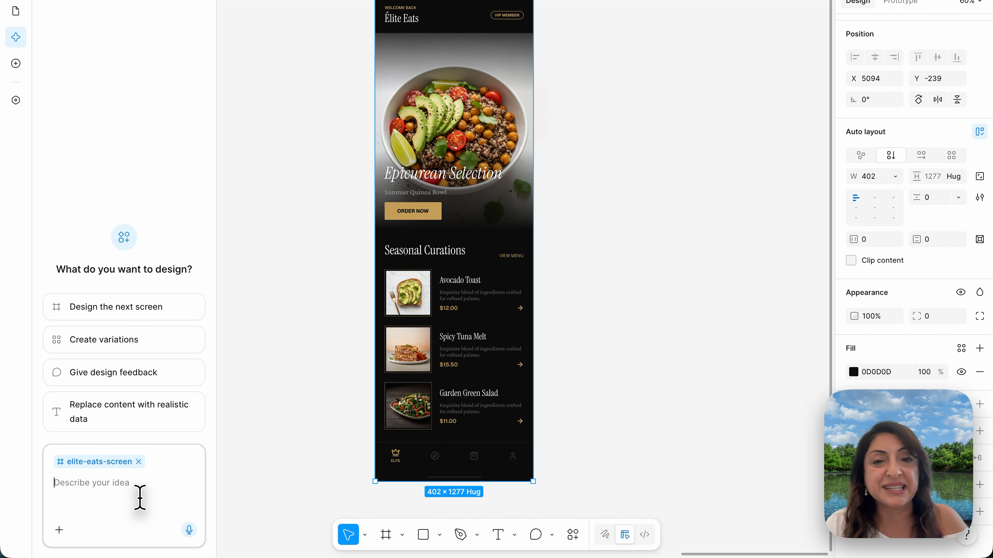
pyautogui.write('Change the primary text to be Georgia and create variable text styles.')
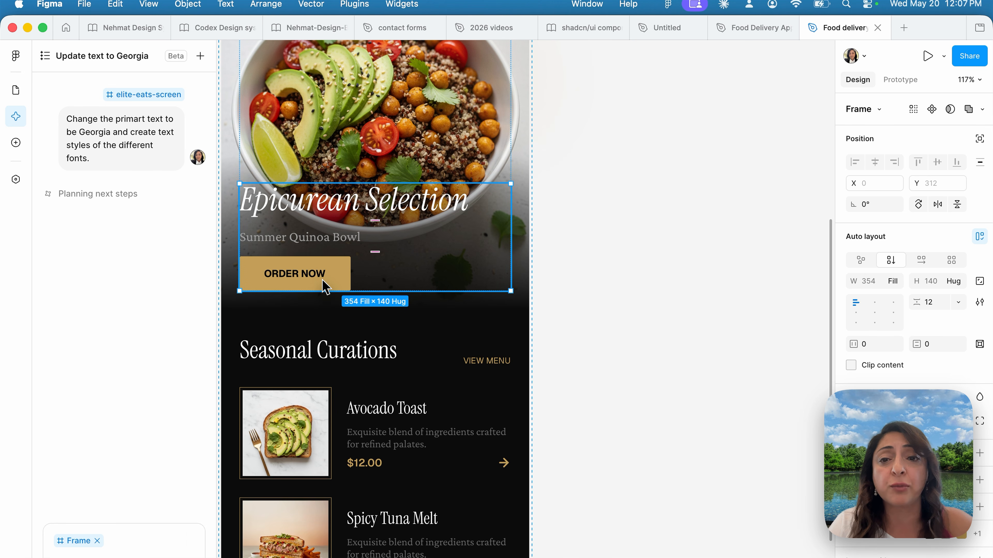
# - In a new chat on the Order Now button, request a turquoise primary color and accessible color variables for primary, accent, neutral and background
pyautogui.click(324, 286)
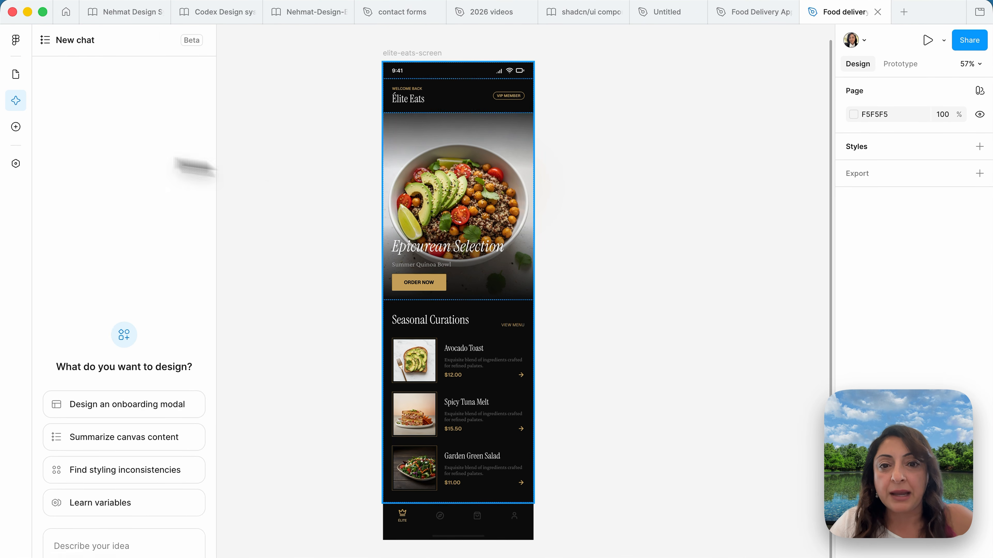
pyautogui.click(421, 231)
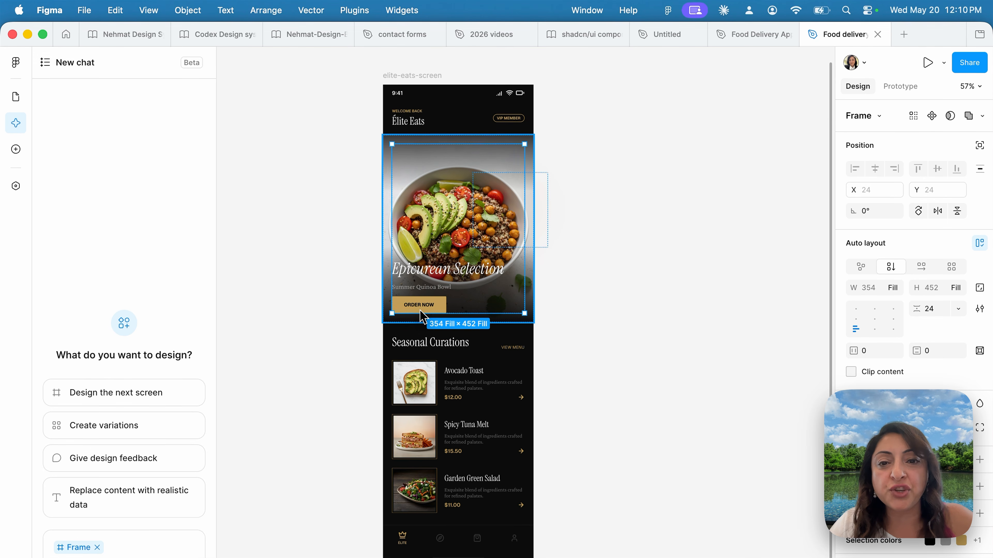
pyautogui.doubleClick(423, 307)
pyautogui.click(164, 509)
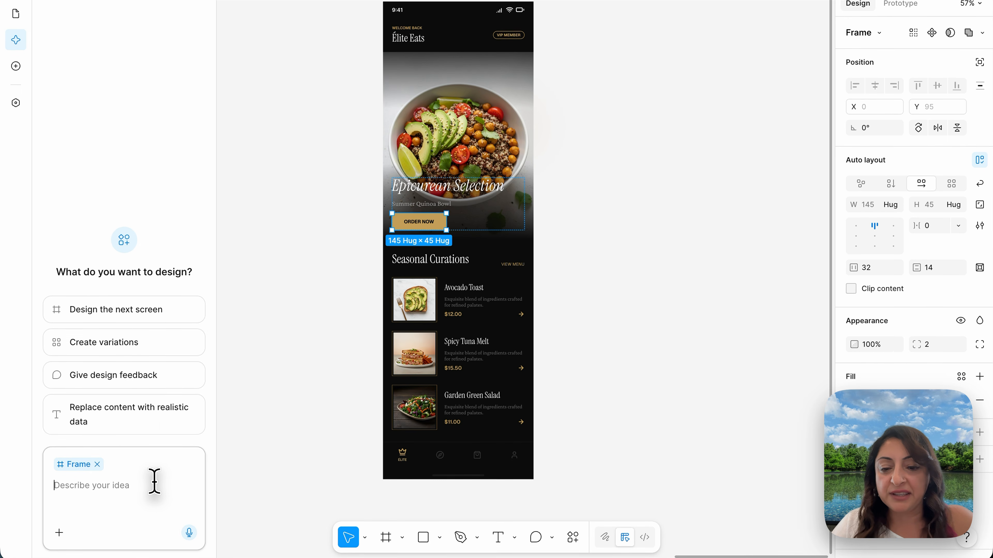
pyautogui.write('change the primary color to turquoise and create variables of colors primary, accent, neutral, background, making sure all my colors are accessible.')
pyautogui.click(190, 530)
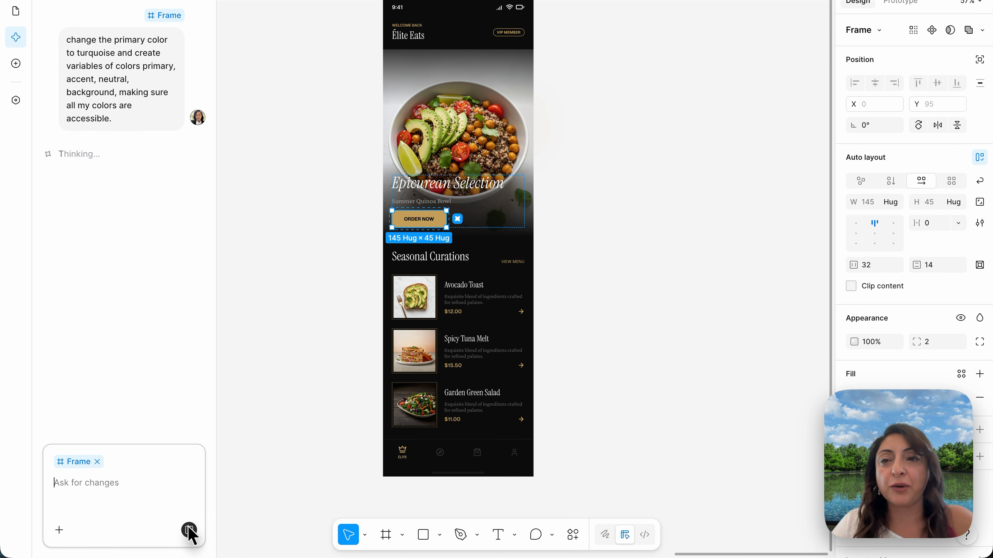
# - Reopen the "Update text to Georgia" chat and ask the agent to replace Georgia with any available similar font
pyautogui.click(46, 52)
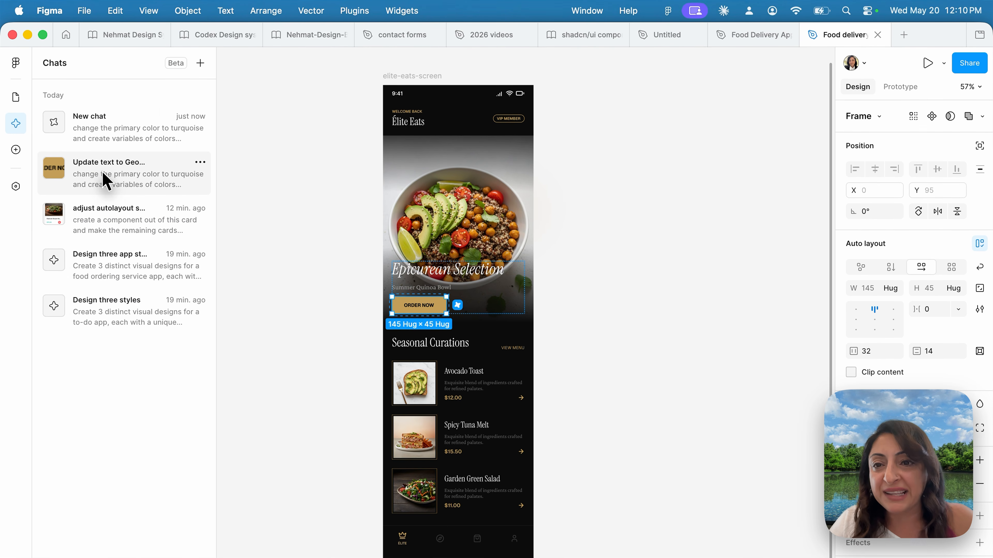
pyautogui.click(102, 178)
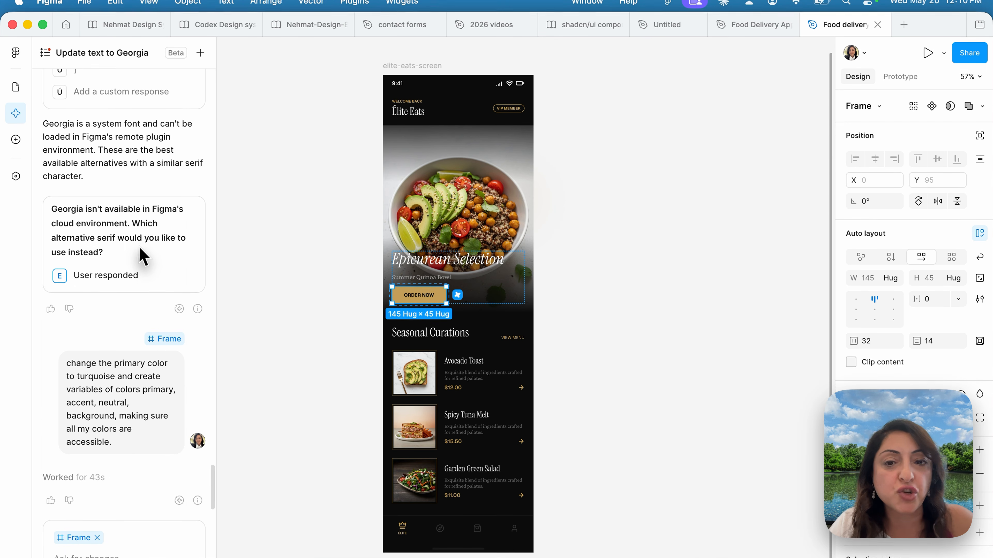
pyautogui.write('replace georgia with any available similar font')
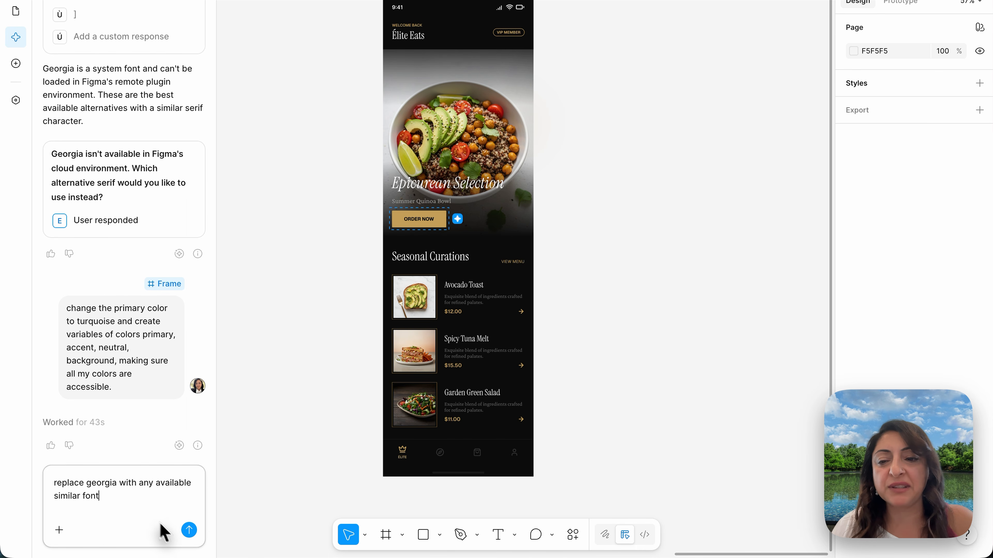
pyautogui.click(190, 531)
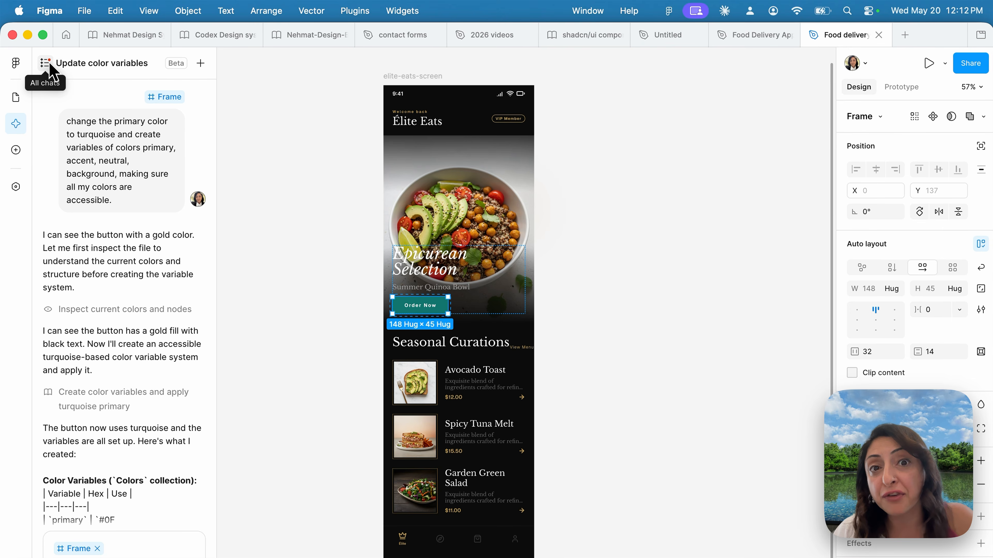
# - Read the agent's reply in the "Update text to Georgia" chat and examine the Display, Heading, Body and UI text style groups
pyautogui.click(46, 63)
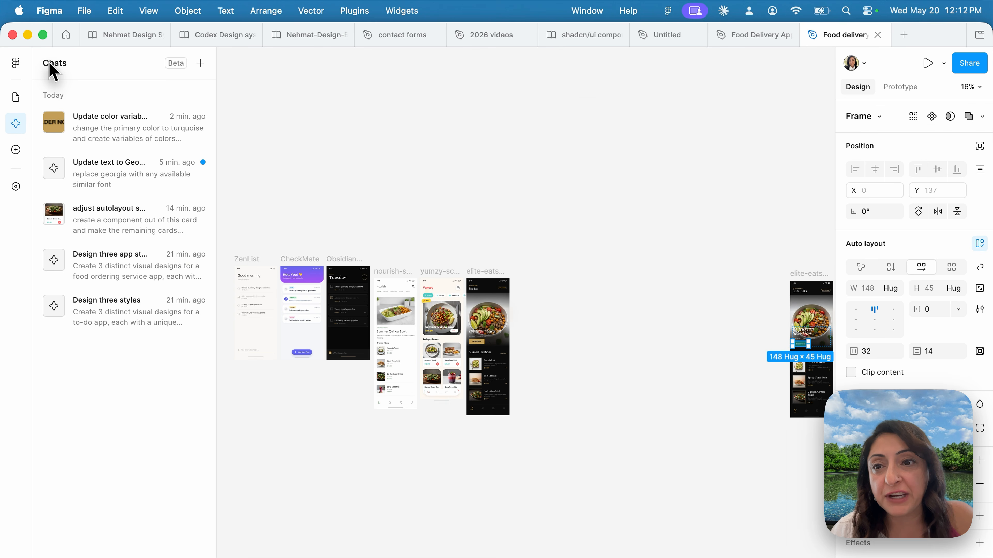
pyautogui.click(93, 167)
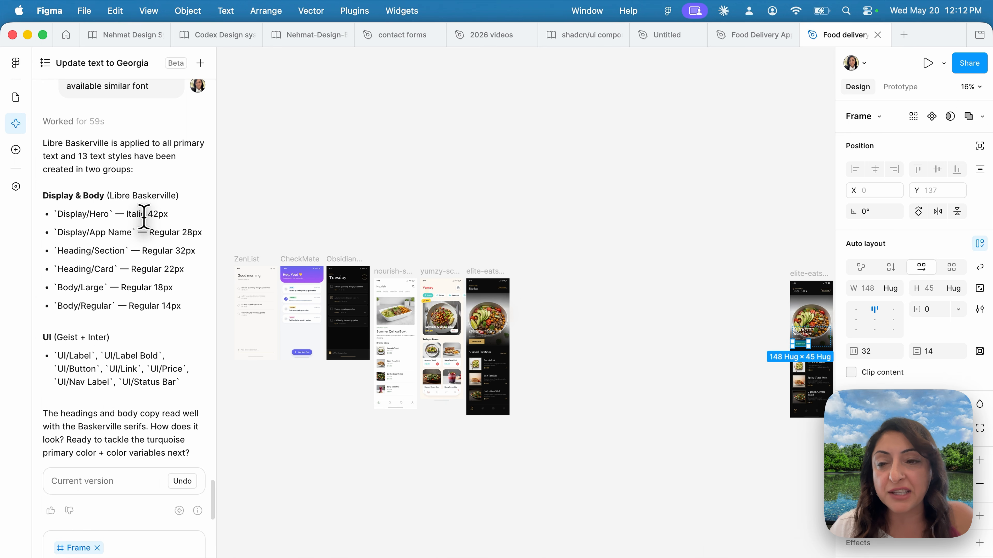
pyautogui.click(560, 156)
pyautogui.click(860, 275)
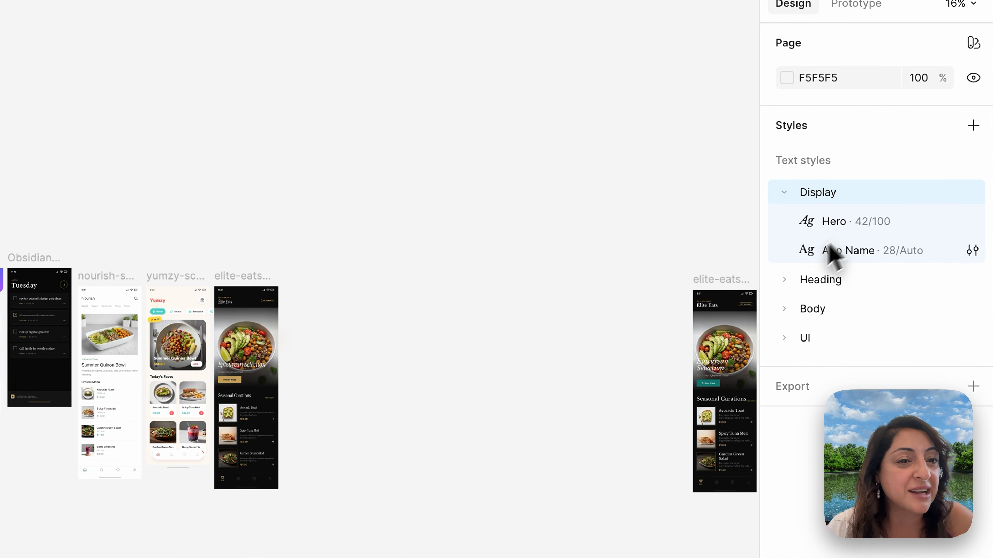
pyautogui.click(787, 284)
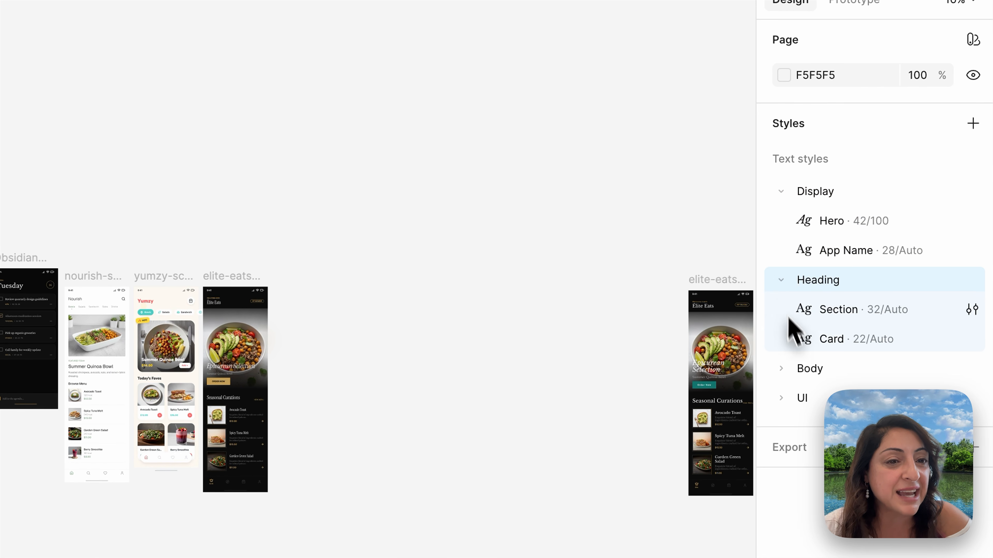
pyautogui.click(784, 369)
pyautogui.click(783, 458)
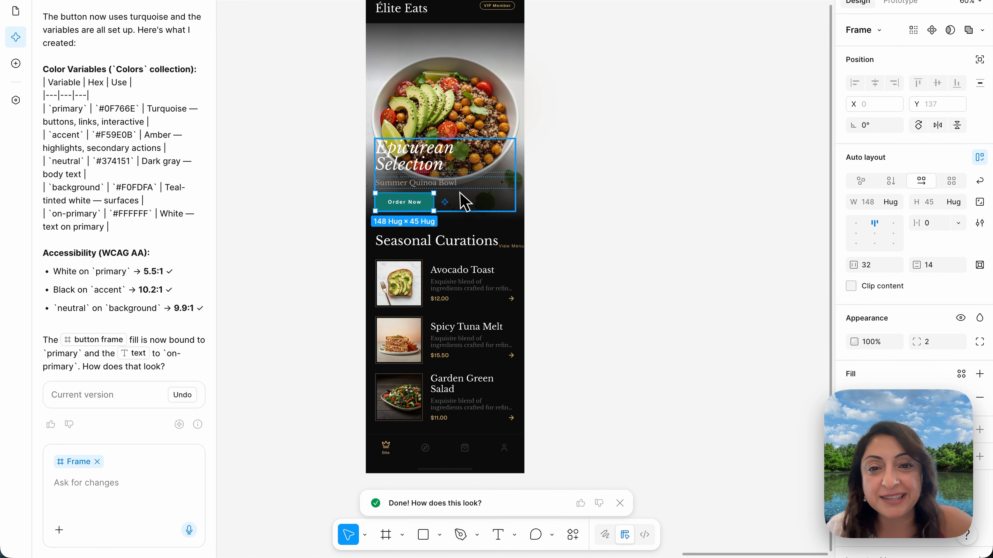
# - Examine the recolored Order Now button up close and review the variables in the Colors collection
pyautogui.scroll(5, 461, 200)
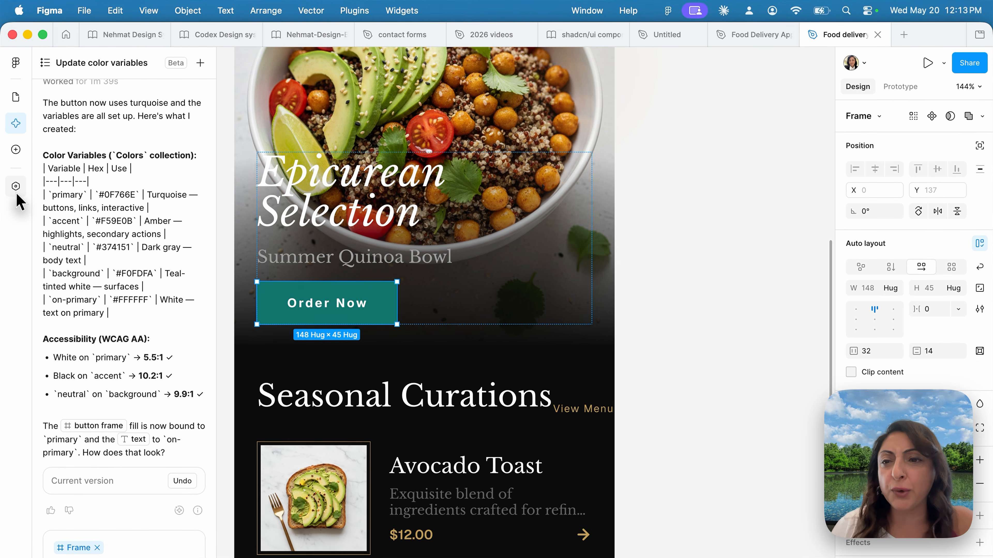
pyautogui.click(16, 187)
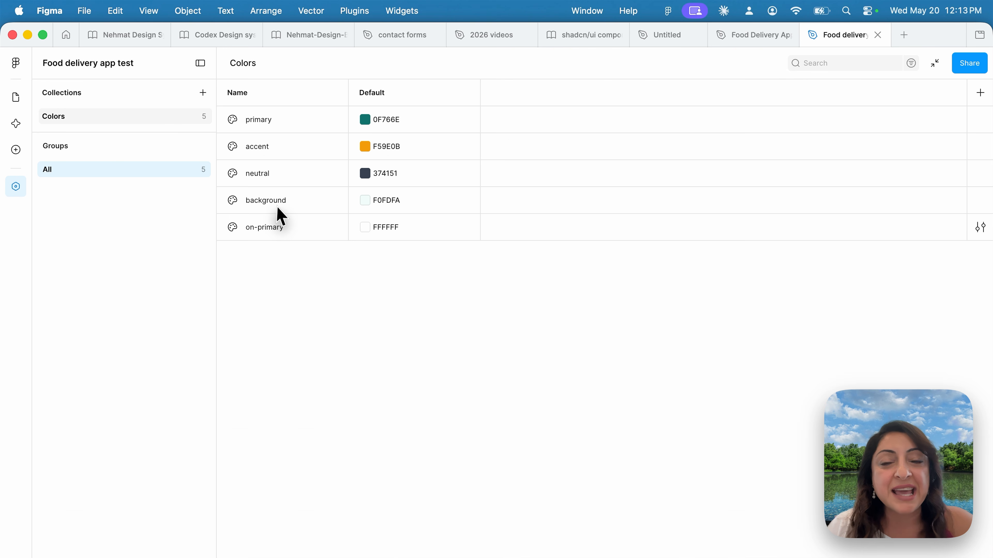
pyautogui.click(18, 101)
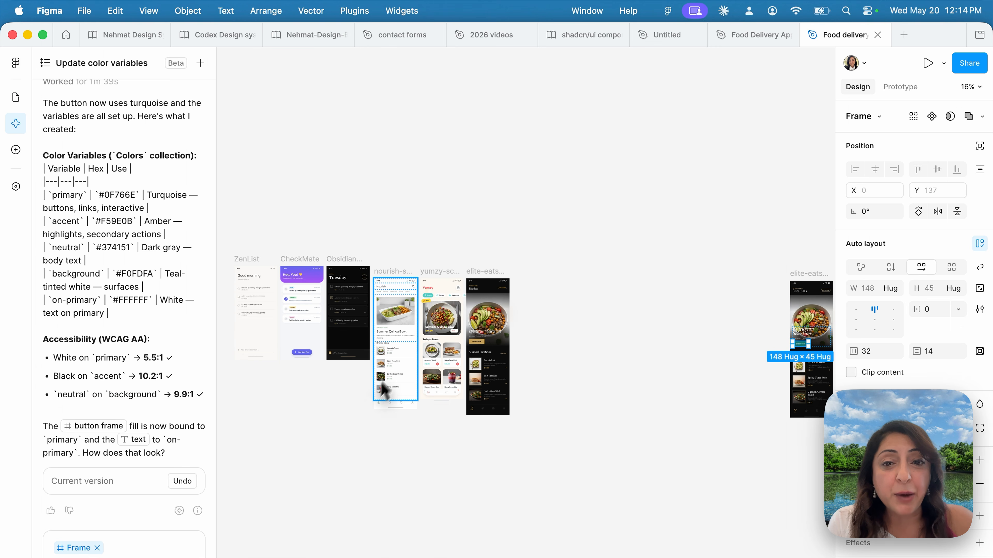
# - Look through the libraries that can be given to the agent as context, including the full library list
pyautogui.scroll(5, 390, 375)
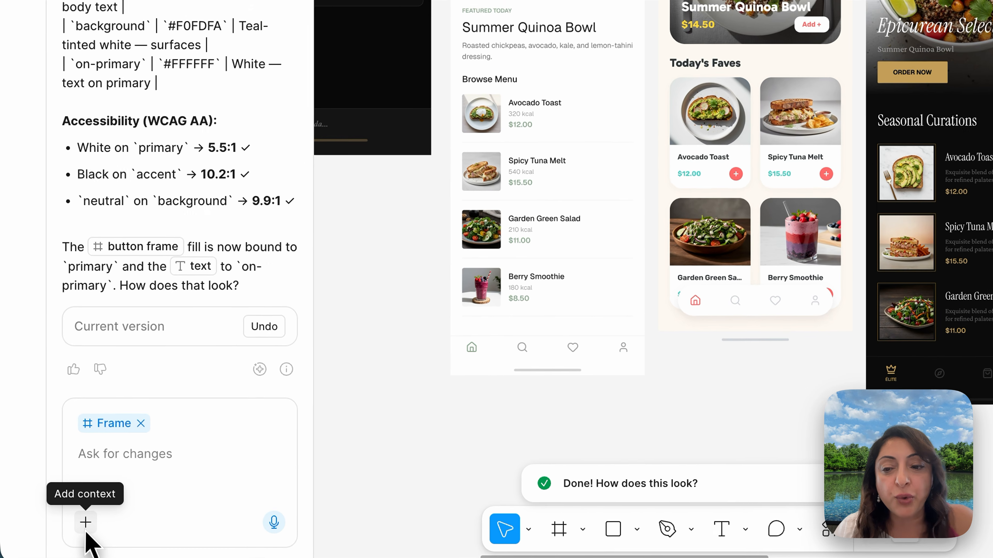
pyautogui.click(86, 523)
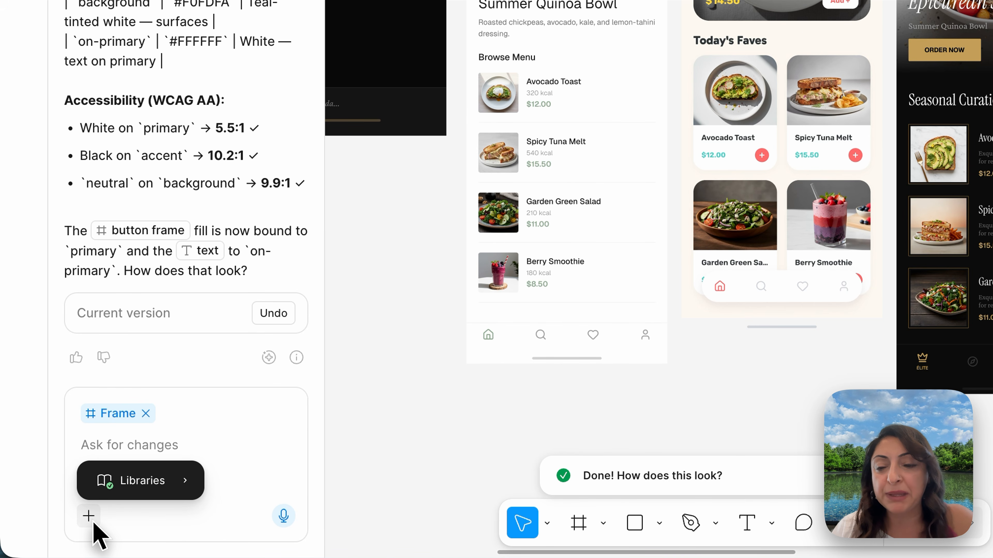
pyautogui.moveTo(159, 483)
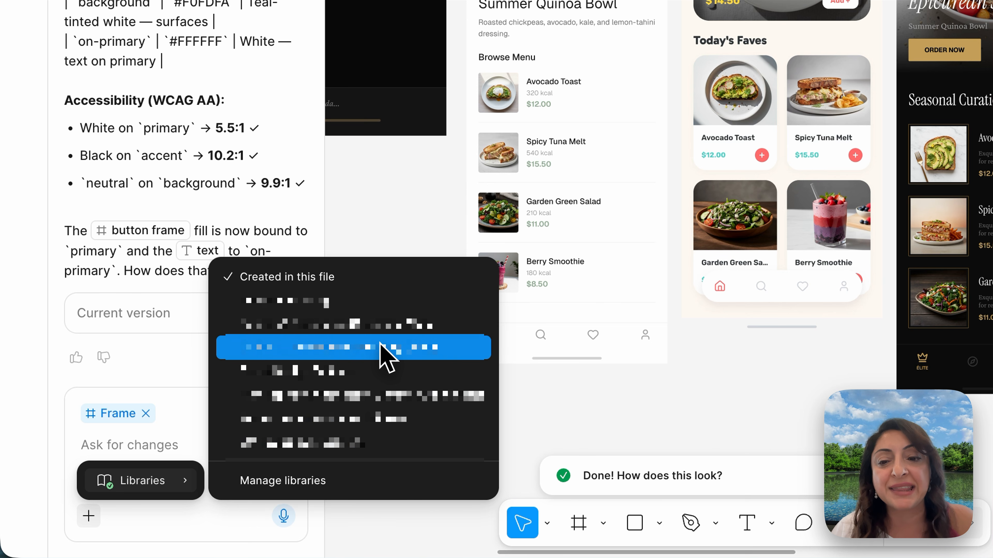
pyautogui.click(327, 485)
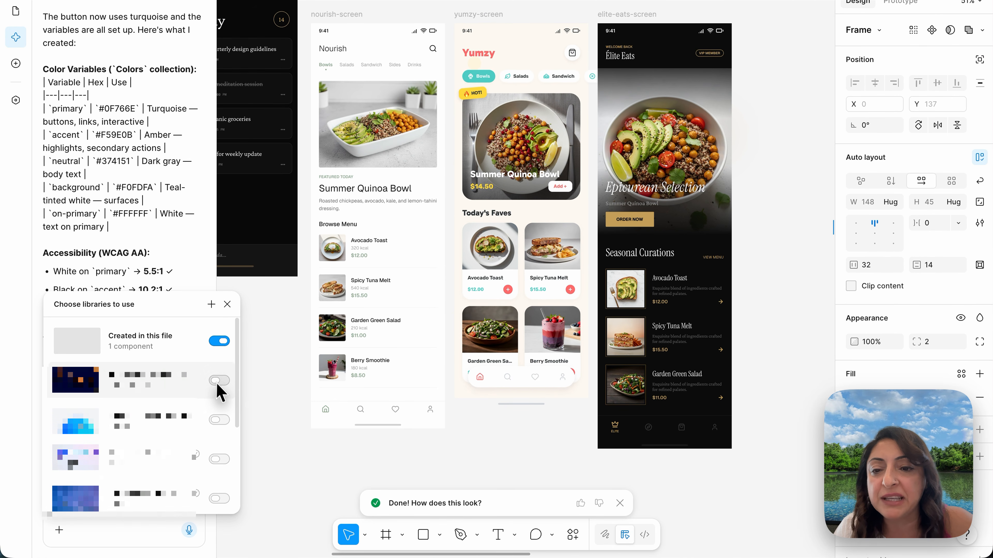
pyautogui.scroll(-5, 162, 422)
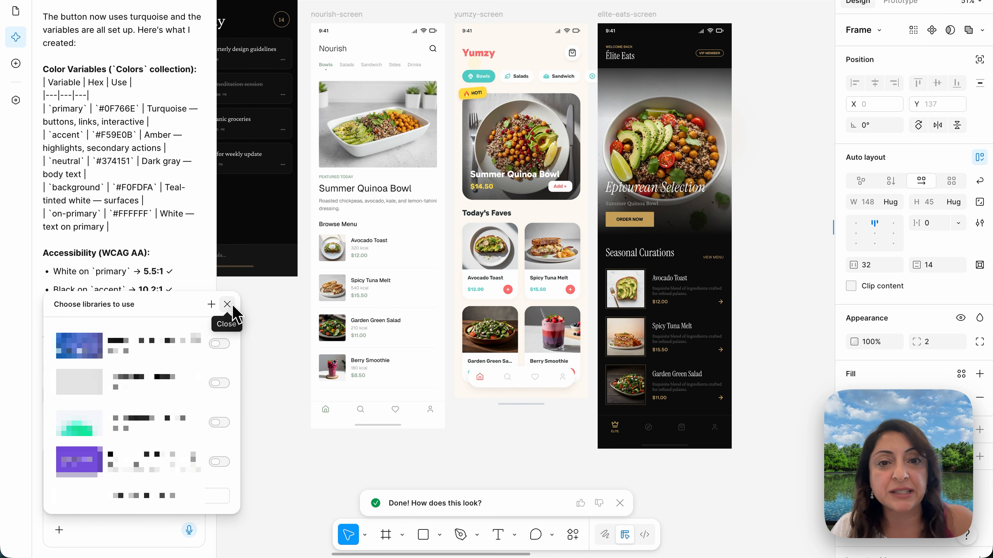
# - Select the separate yumzy-screen copy, start a new agent chat, and open the on-canvas prompt beside the frame
pyautogui.click(553, 54)
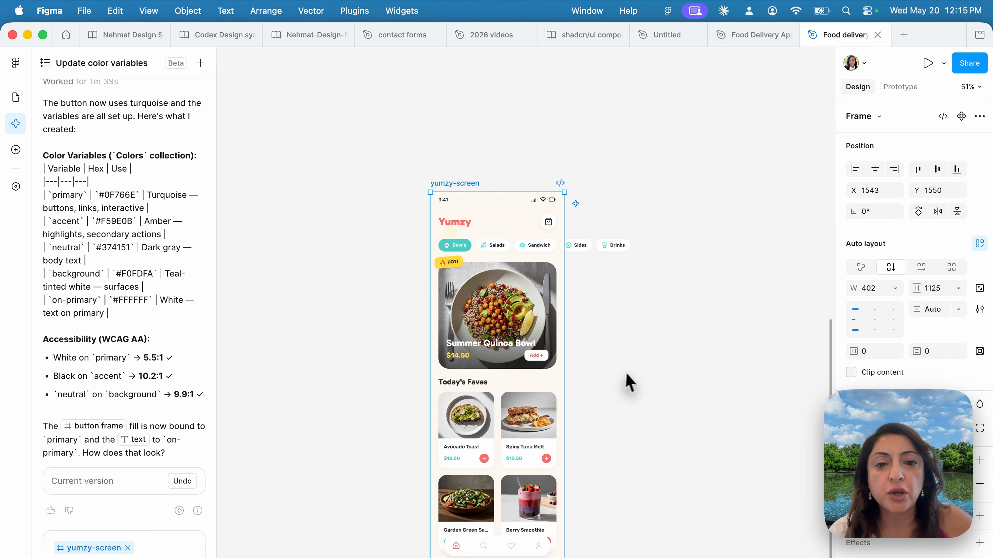
pyautogui.click(604, 381)
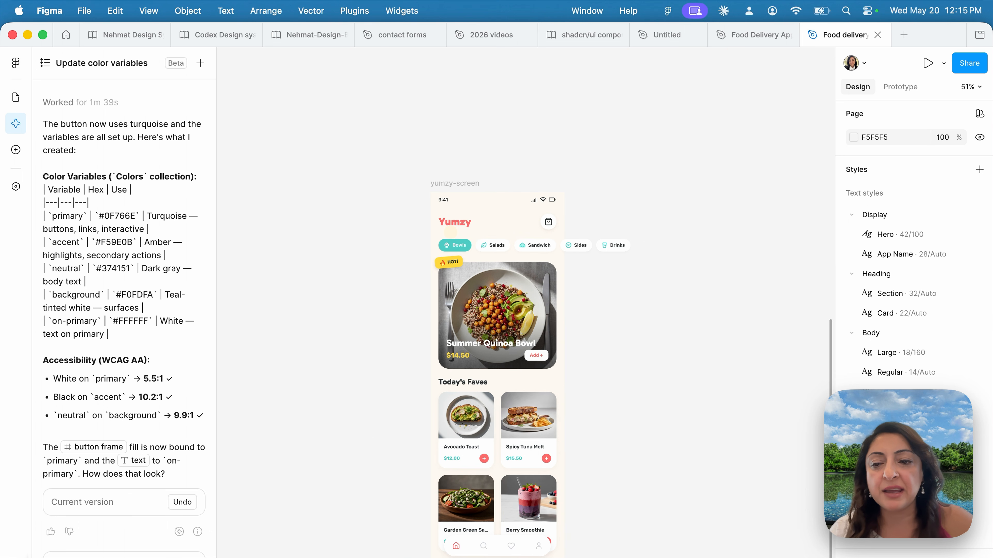
pyautogui.click(439, 183)
pyautogui.click(200, 64)
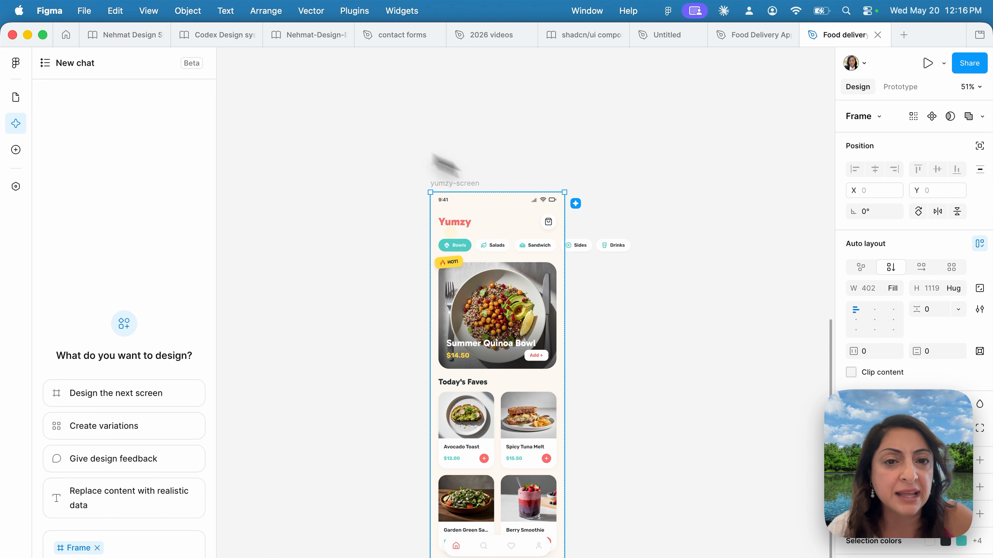
pyautogui.click(575, 204)
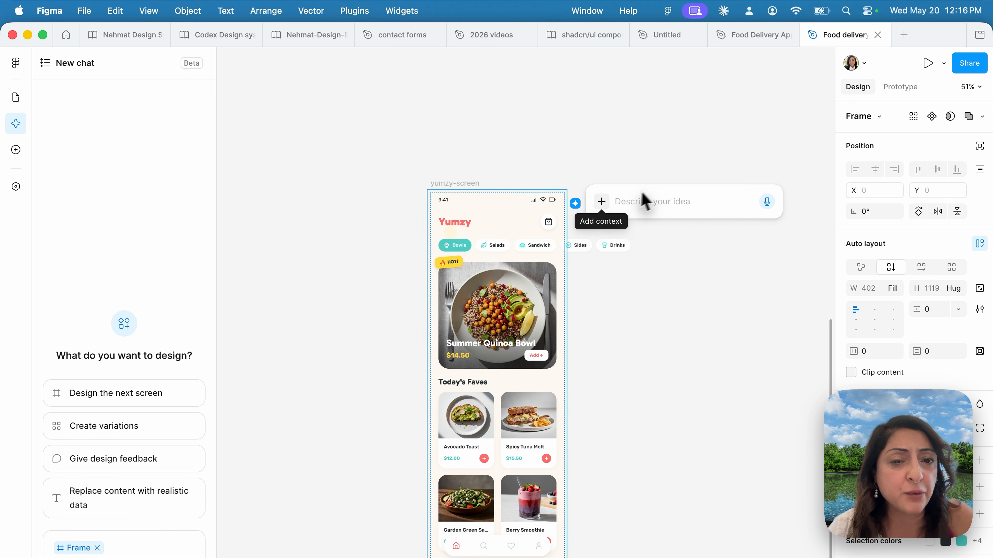
# - Add the Material 3 Design Kit from the UI kits to the file's libraries
pyautogui.click(602, 203)
pyautogui.moveTo(629, 227)
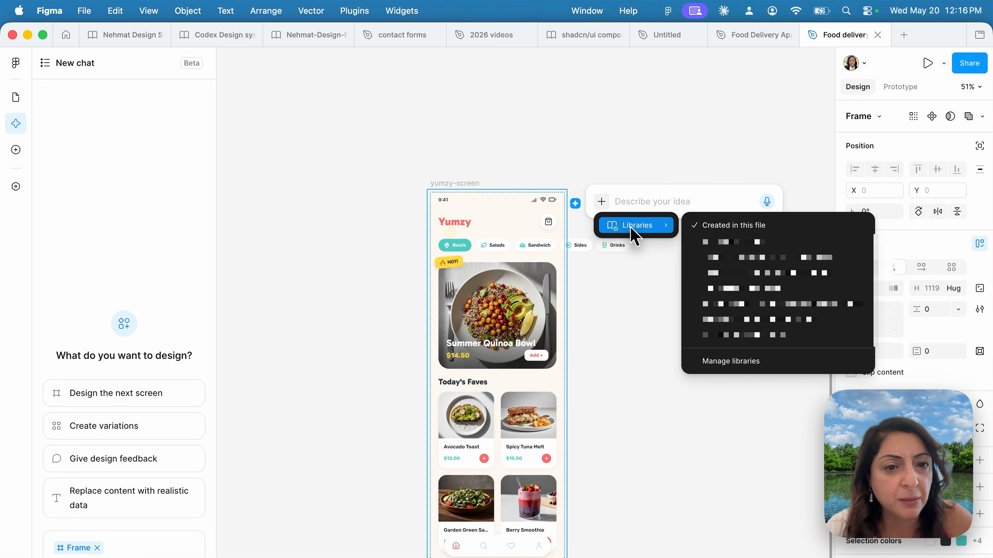
pyautogui.click(729, 416)
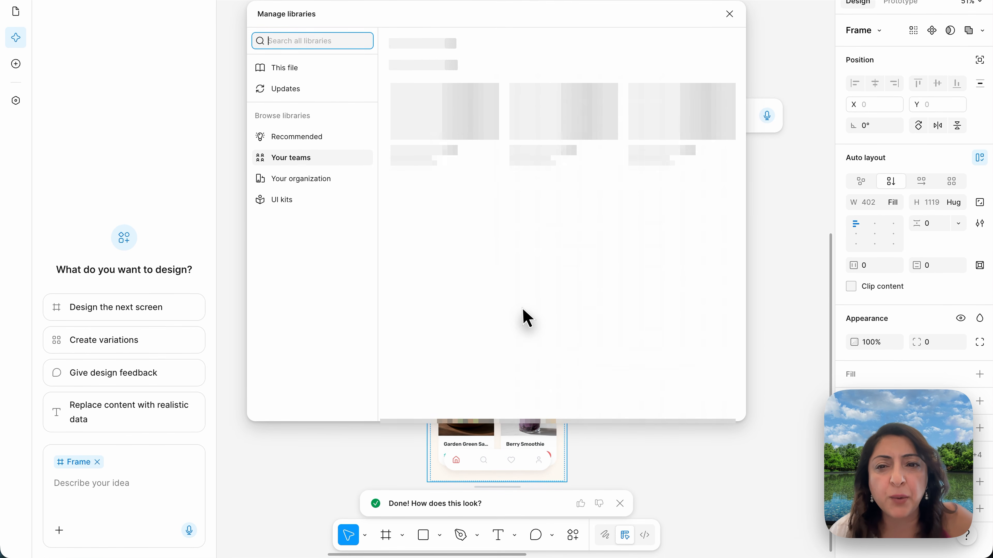
pyautogui.click(290, 205)
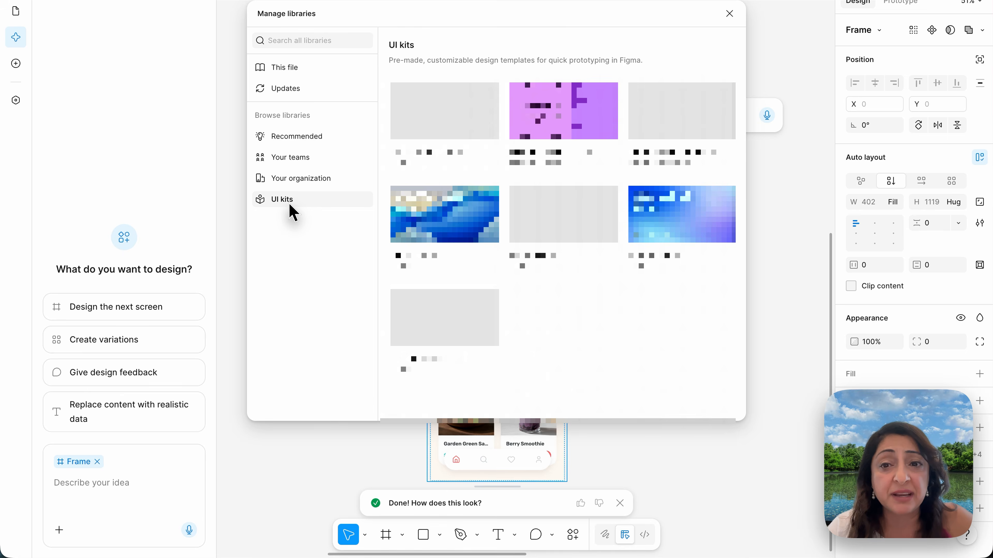
pyautogui.moveTo(399, 193)
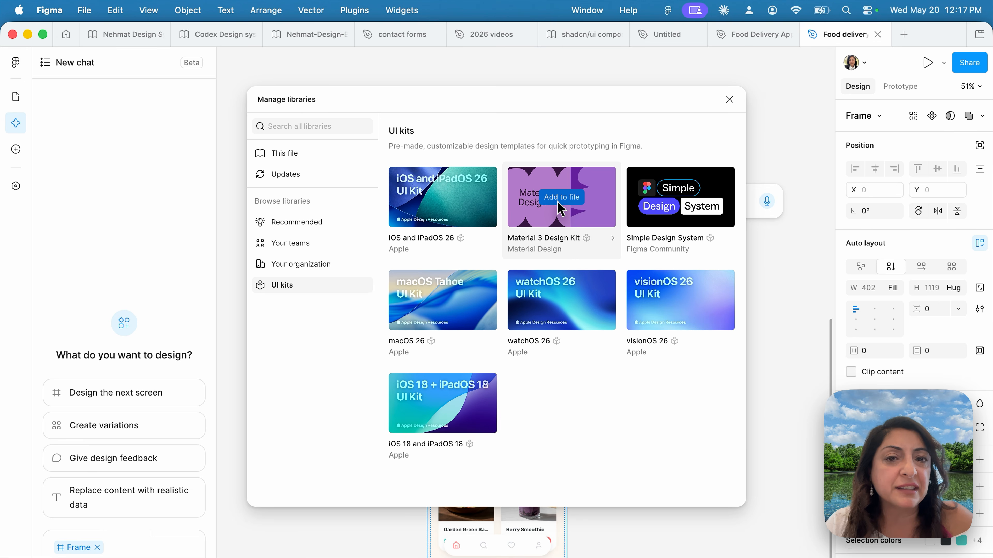
pyautogui.click(560, 116)
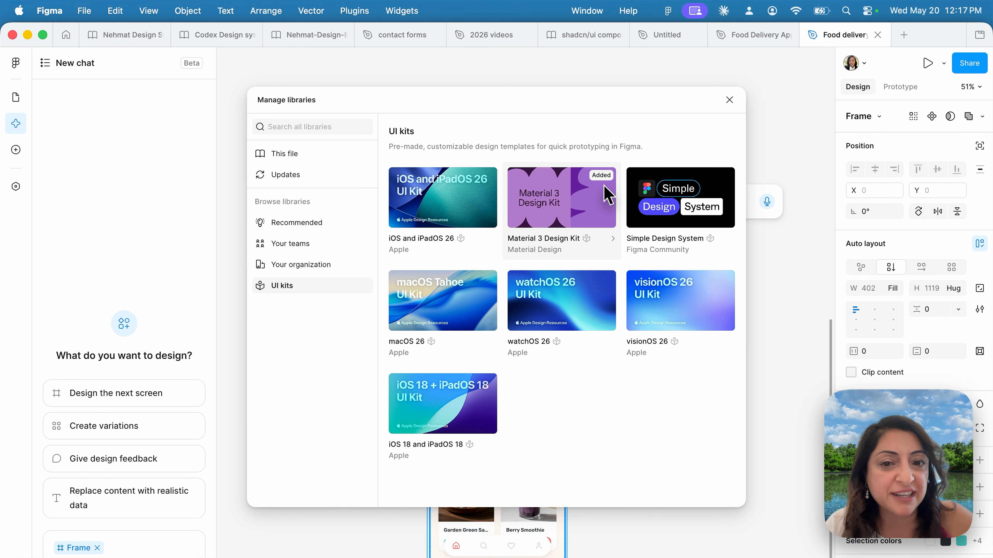
pyautogui.click(729, 100)
# - Give the agent the Material 3 Design Kit library as context for the prompt beside the yumzy-screen frame
pyautogui.click(602, 202)
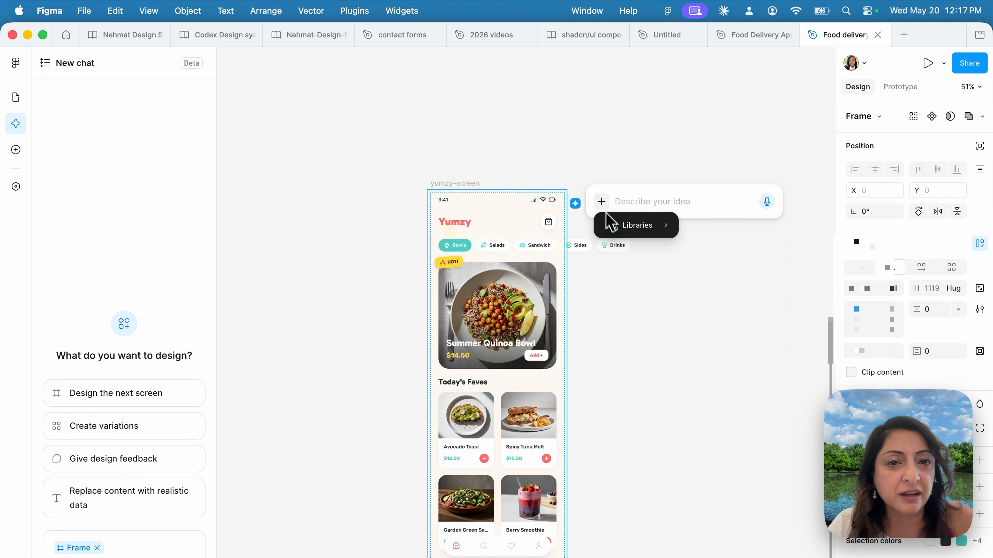
pyautogui.moveTo(642, 234)
pyautogui.click(711, 243)
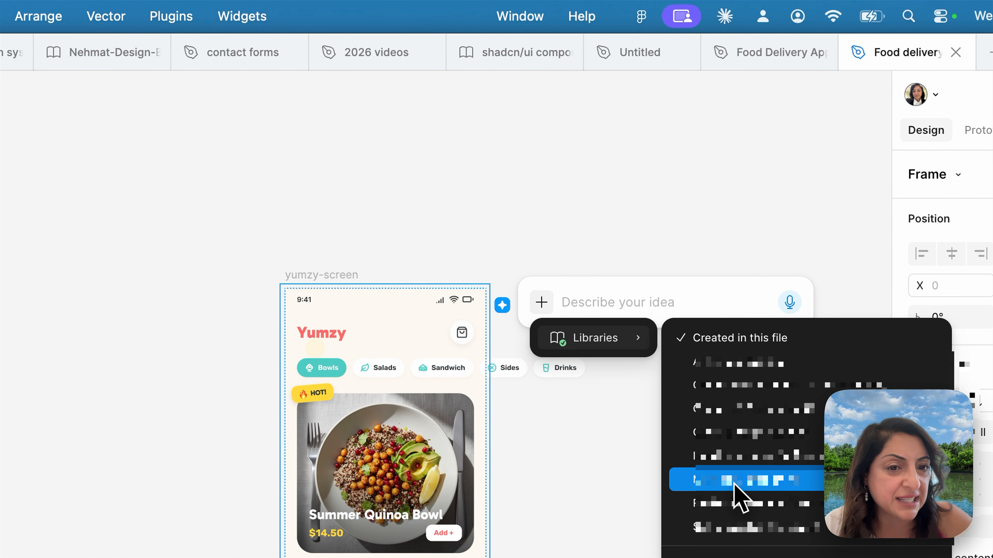
pyautogui.click(735, 483)
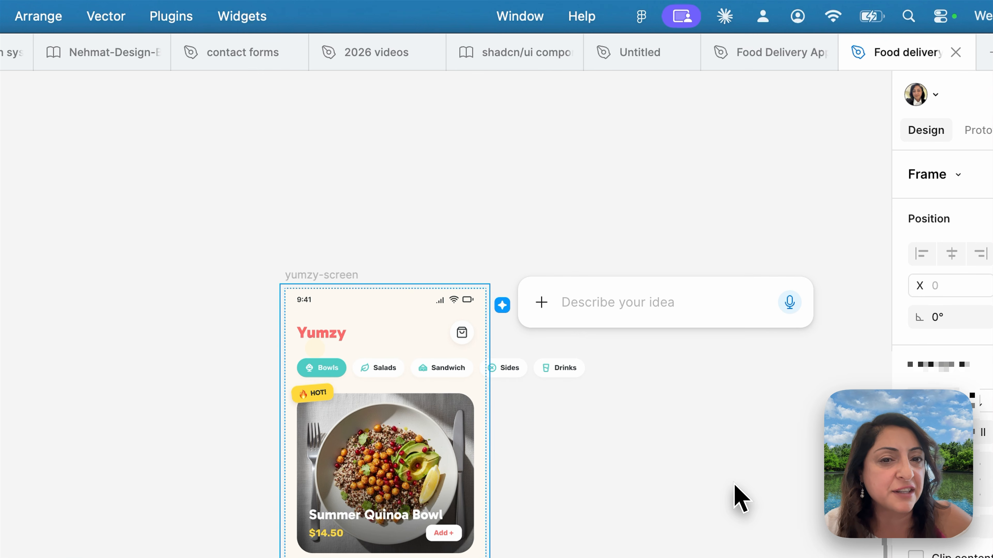
# - Ask the agent to transform the app to align with the Google Material 3 design library, changing only fonts and navigation and keeping the images
pyautogui.write('Transform this app to be more aligned with google material 3 design library.')
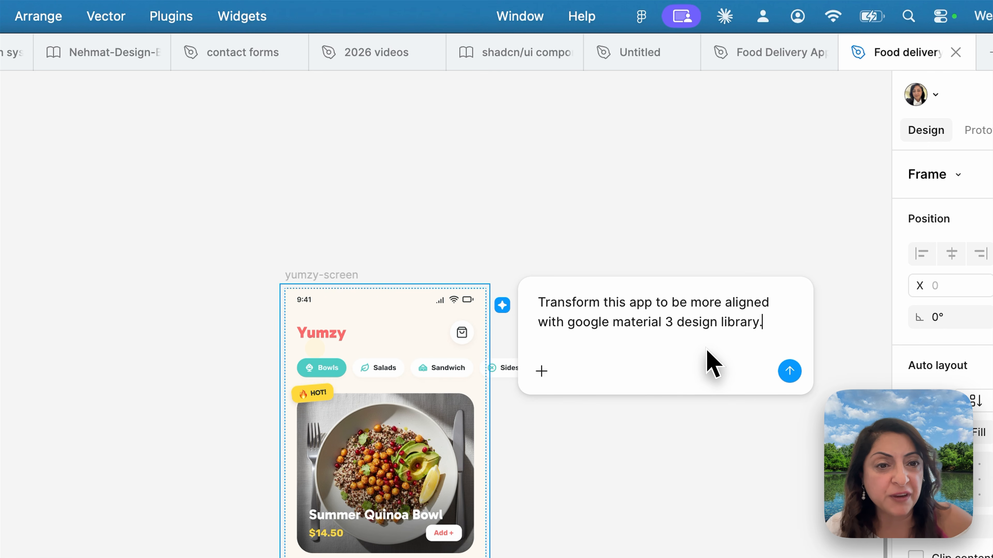
pyautogui.write('Do not change the images but ony change fonts and navigation.')
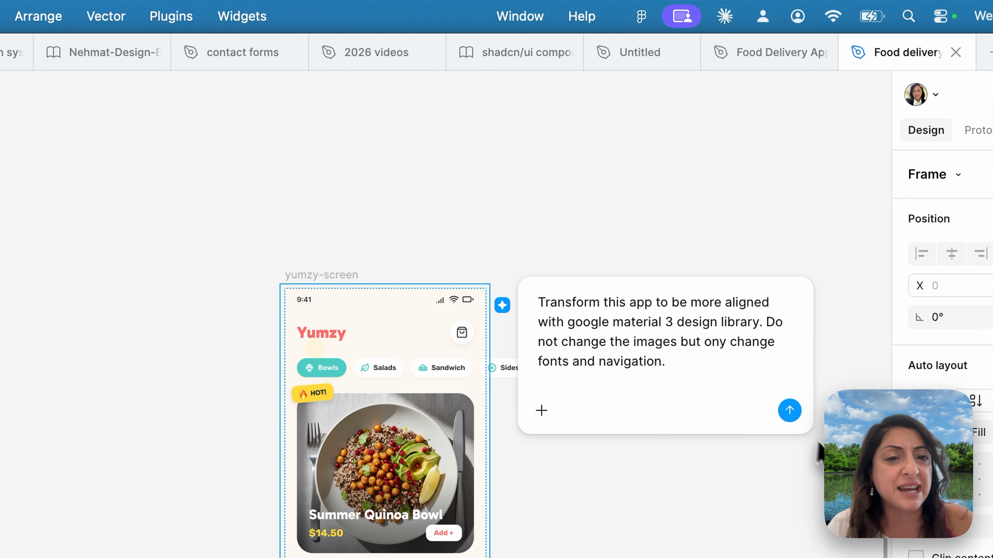
pyautogui.click(796, 419)
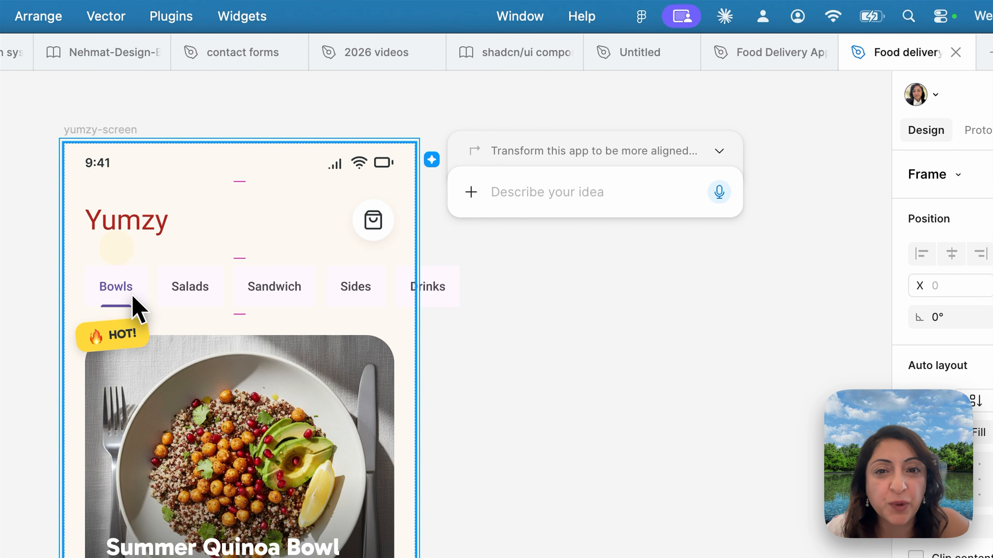
# - Review the Material 3 version of the screen from header to bottom navigation and undo the agent's transformation
pyautogui.scroll(-10, 260, 318)
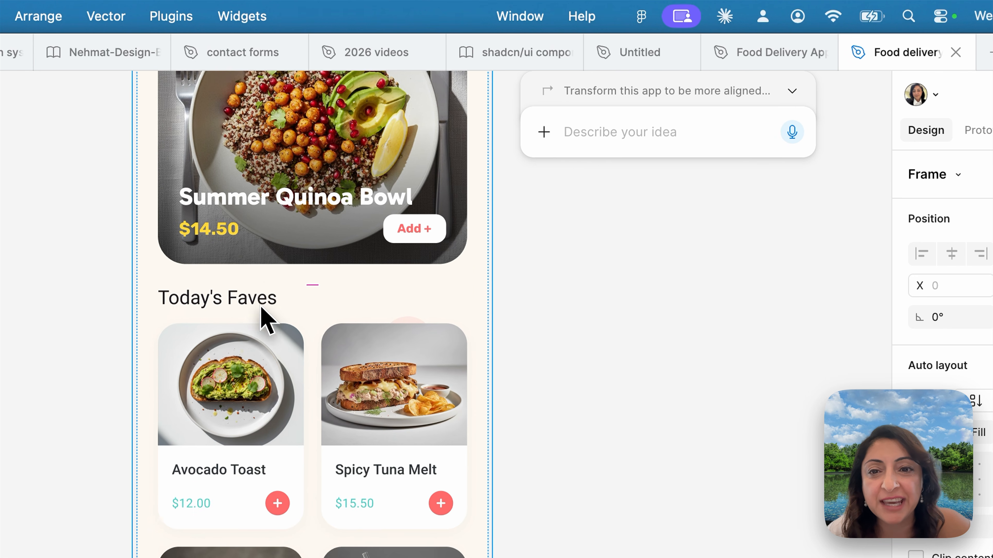
pyautogui.scroll(-1, 260, 306)
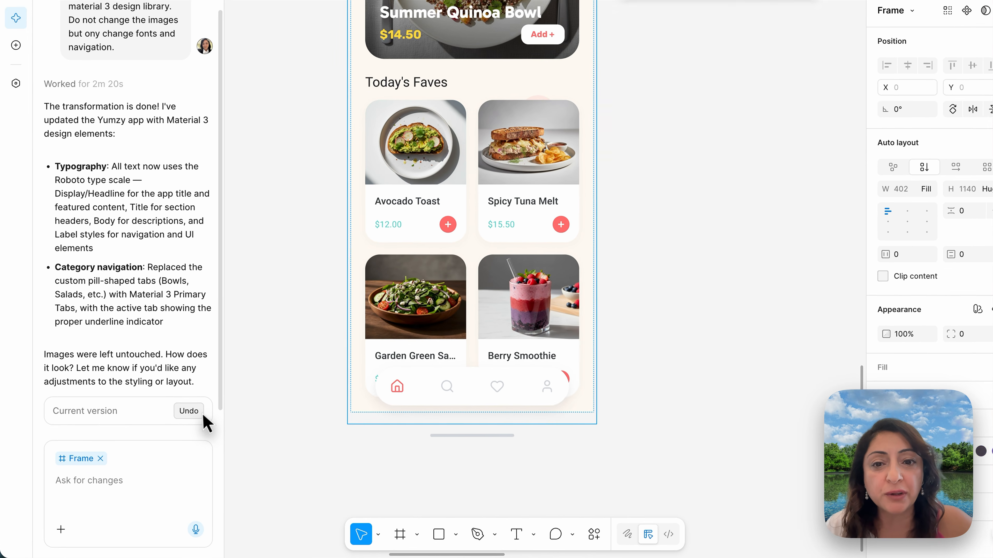
pyautogui.scroll(1, 380, 227)
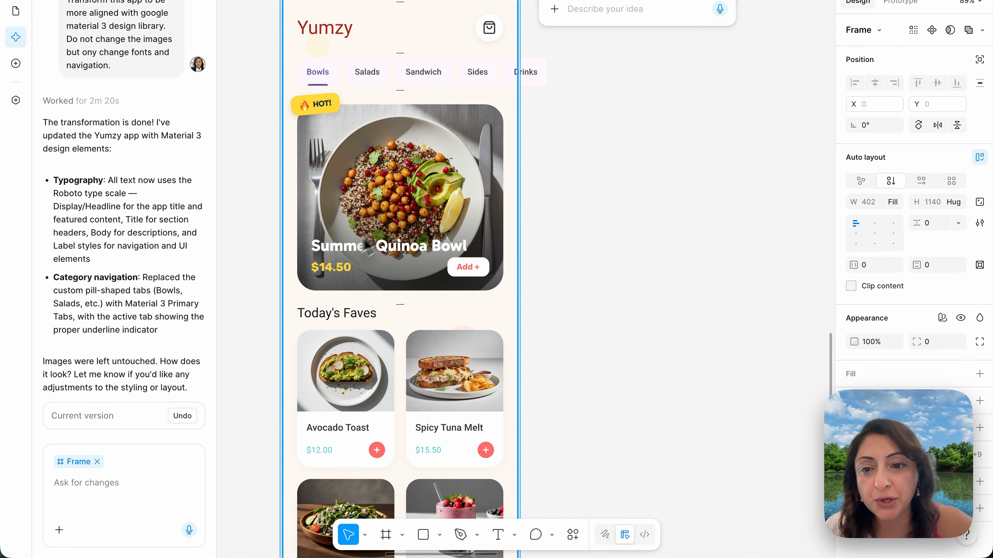
pyautogui.click(182, 416)
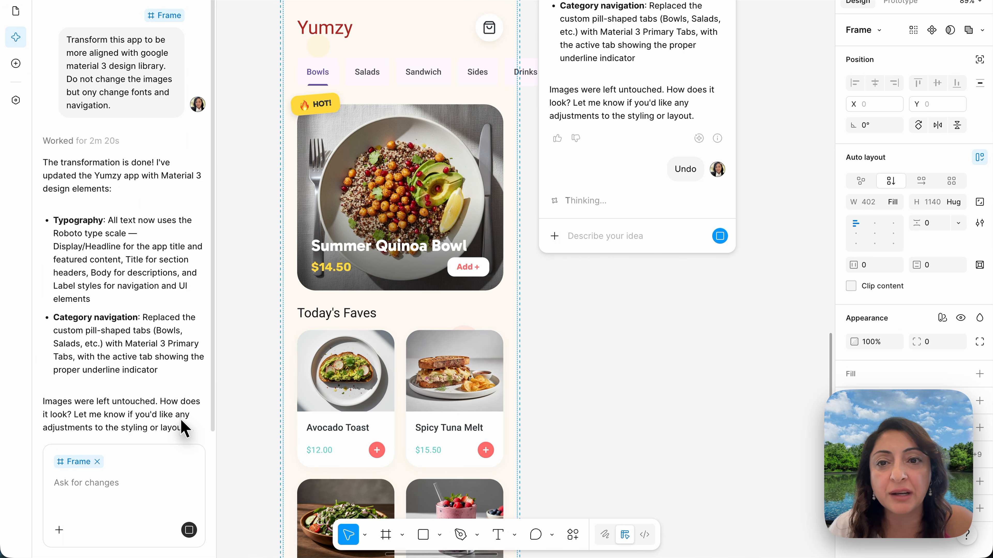
pyautogui.scroll(-4, 421, 104)
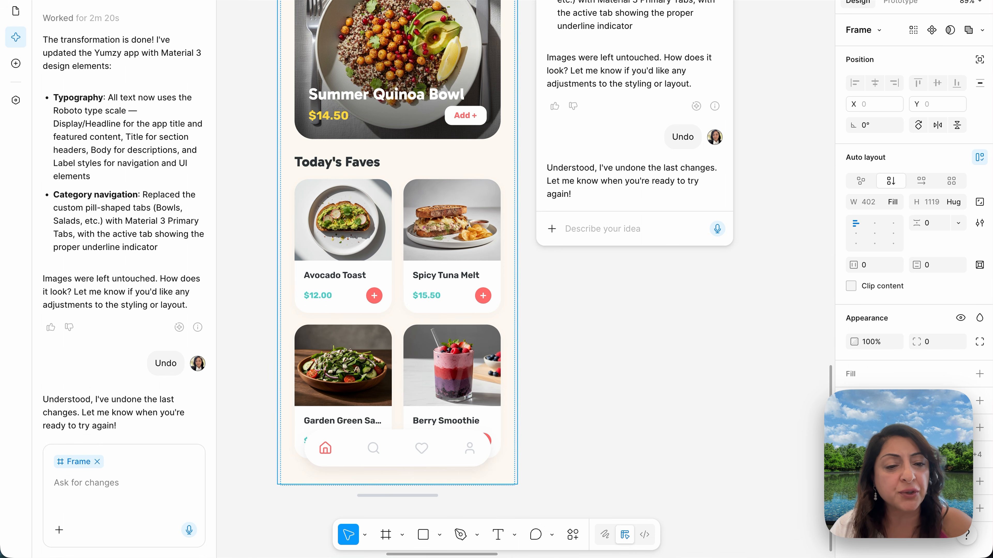
pyautogui.scroll(5, 155, 184)
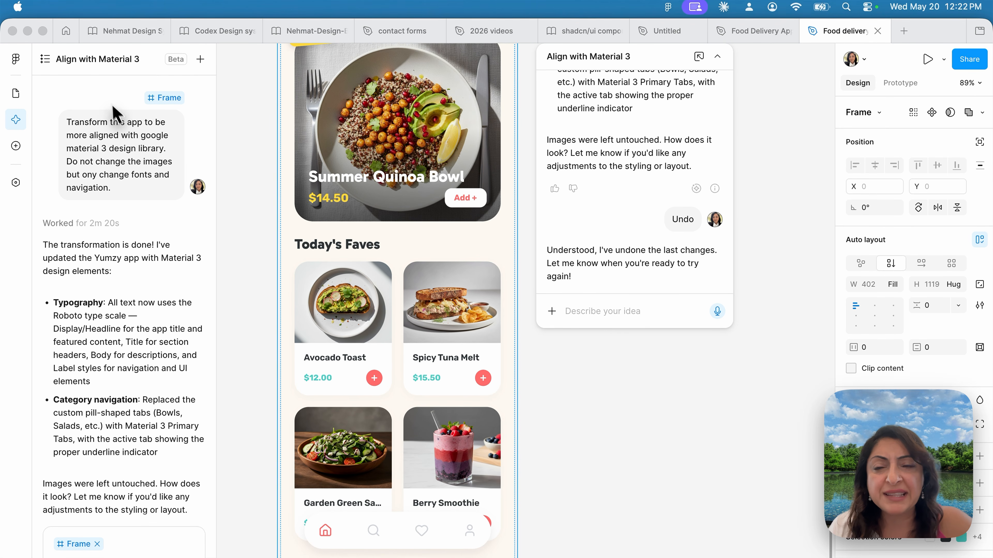
# - Look through the agent's chat history, reopen the Align with Material 3 chat, and toggle the on-canvas chat between expanded and collapsed
pyautogui.click(88, 58)
pyautogui.click(46, 59)
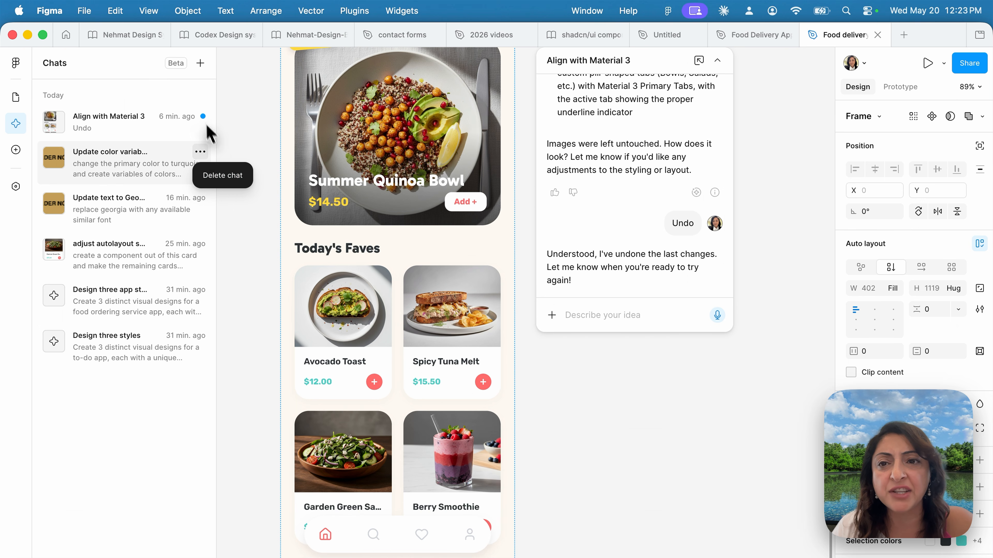
pyautogui.click(167, 127)
pyautogui.scroll(3, 654, 133)
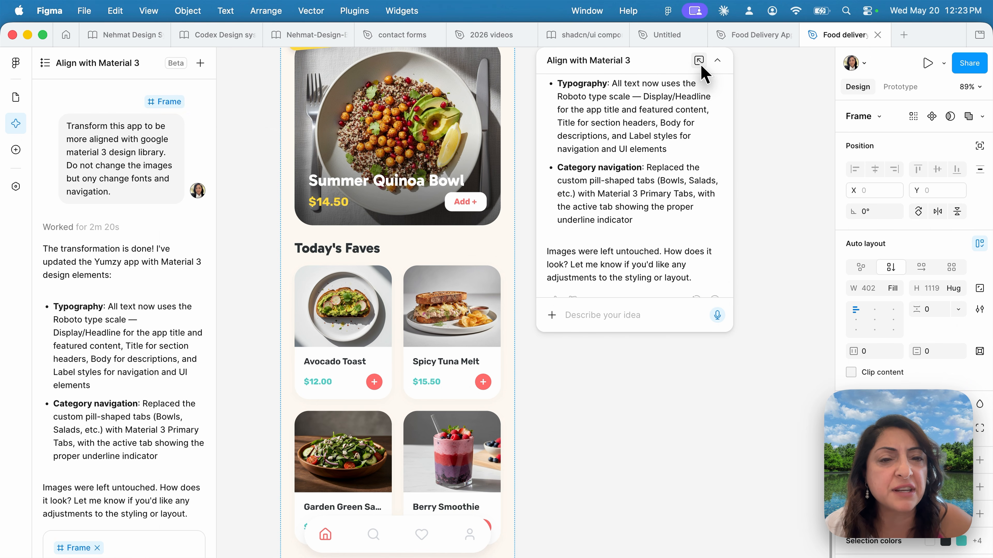
pyautogui.click(717, 60)
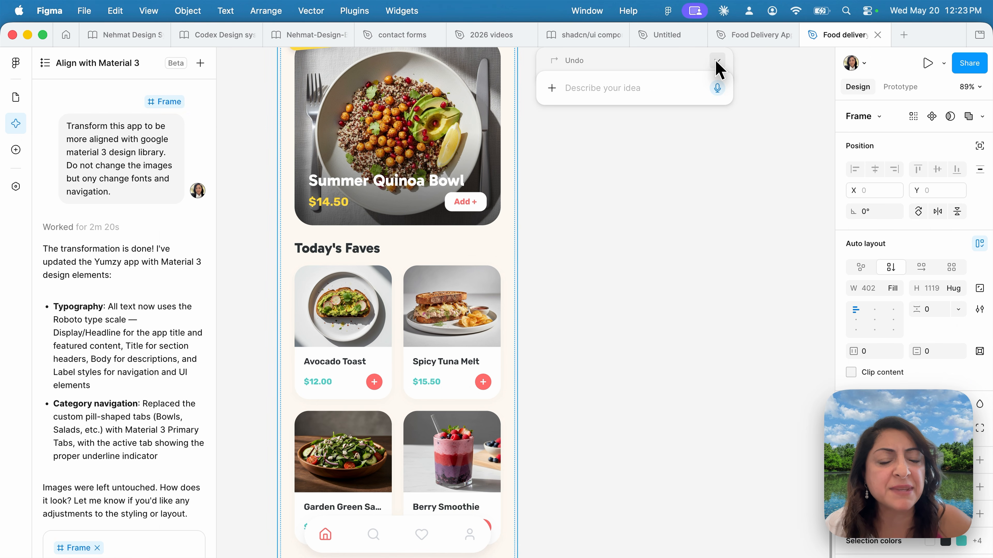
pyautogui.click(717, 62)
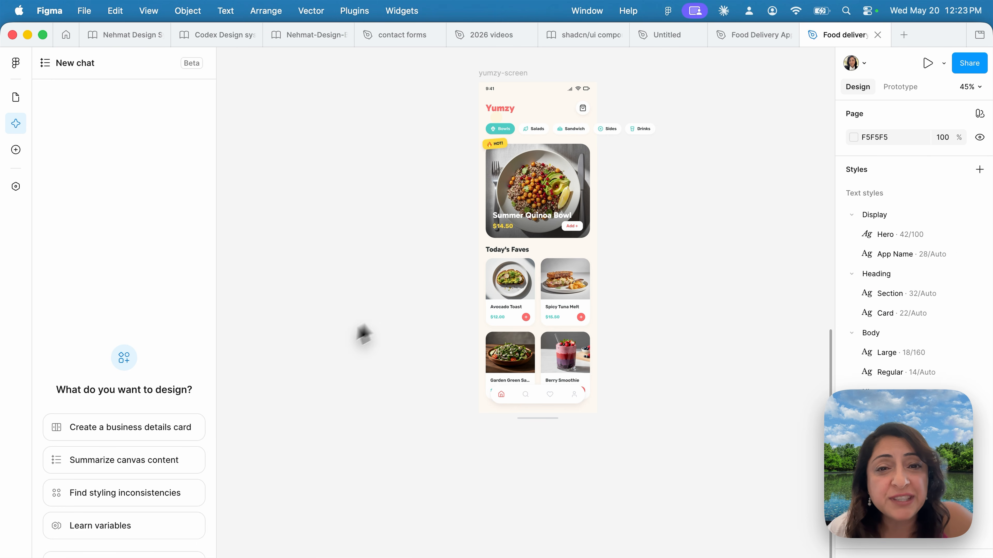
# - Select the yumzy-screen frame and have the agent give design feedback on it using the suggested prompt
pyautogui.click(512, 80)
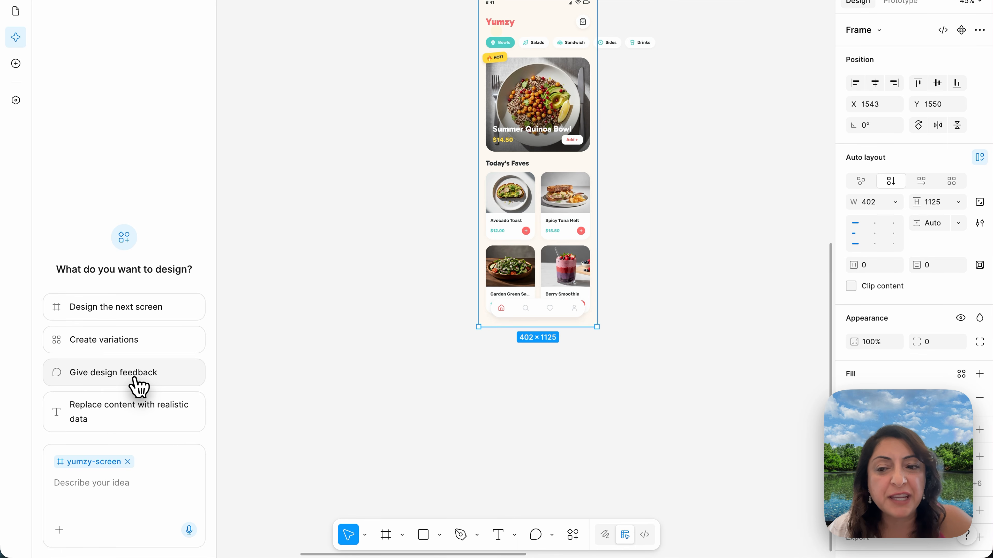
pyautogui.click(135, 380)
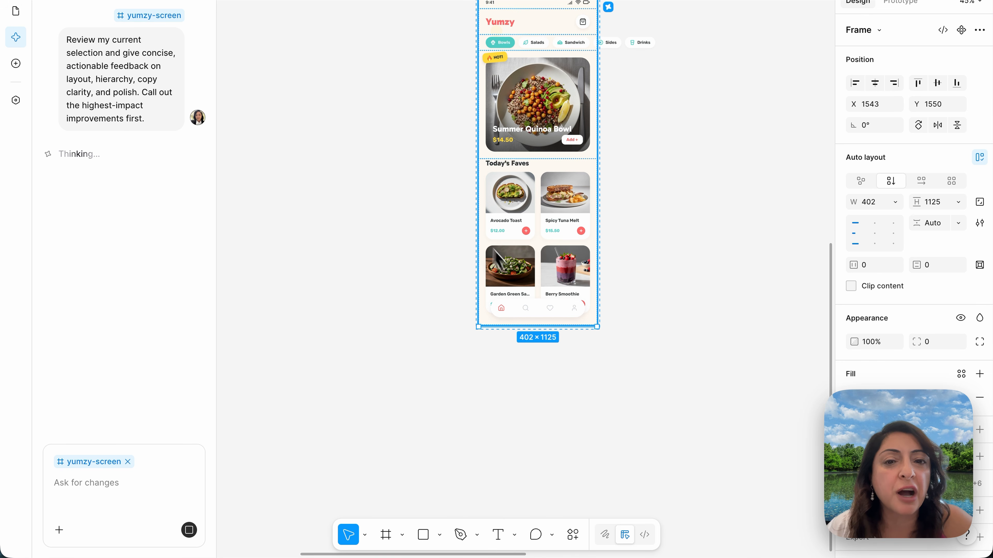
pyautogui.scroll(5, 454, 395)
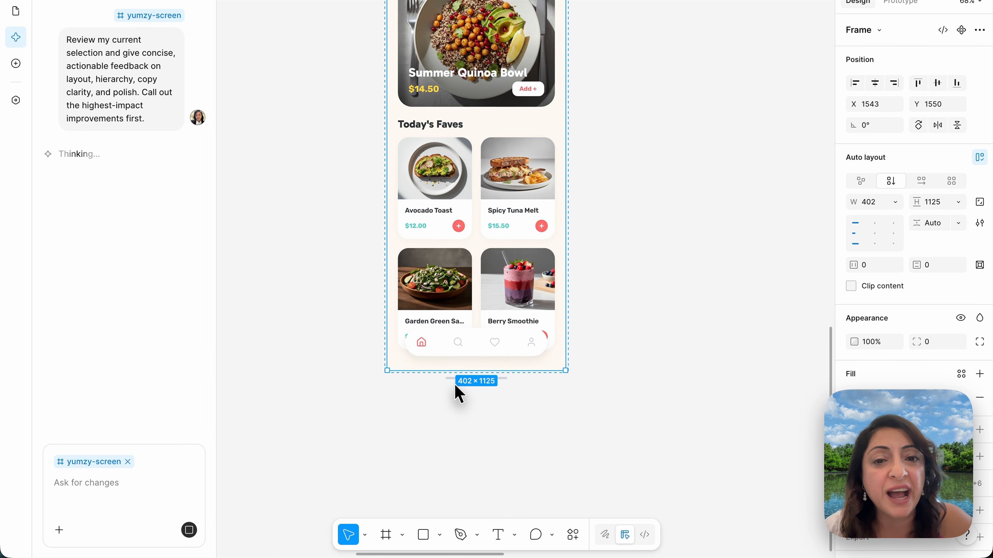
pyautogui.scroll(3, 555, 358)
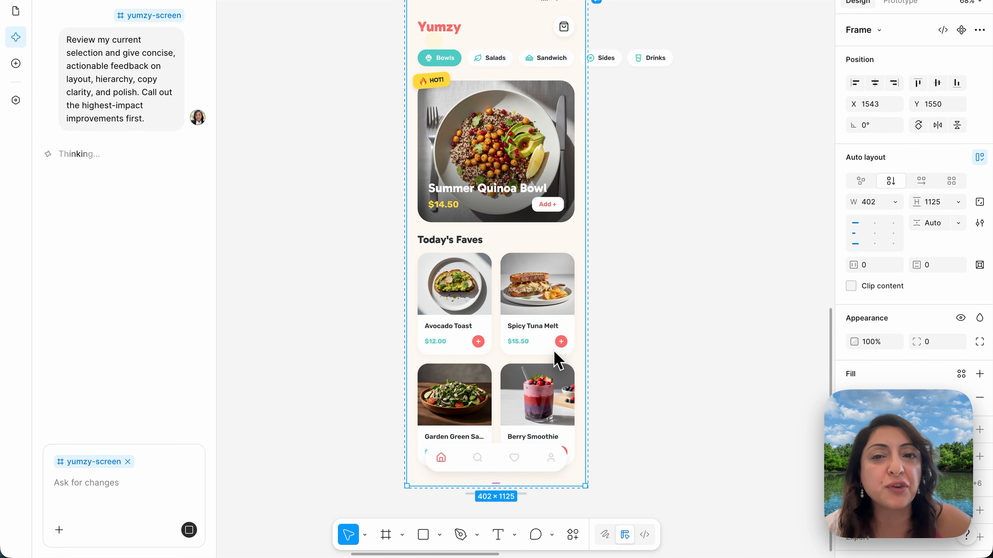